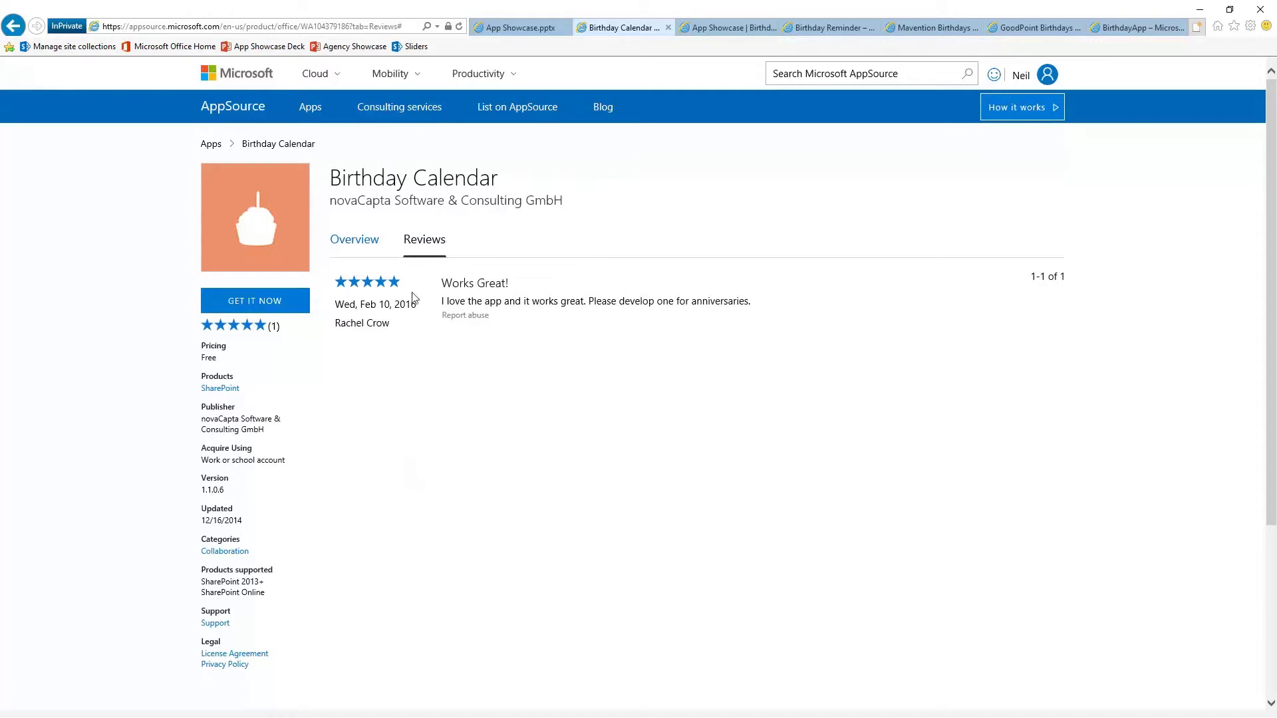
# Open the Birthday Calendar app's overview and read the own-risk disclaimer at the end of its description.
pyautogui.click(351, 241)
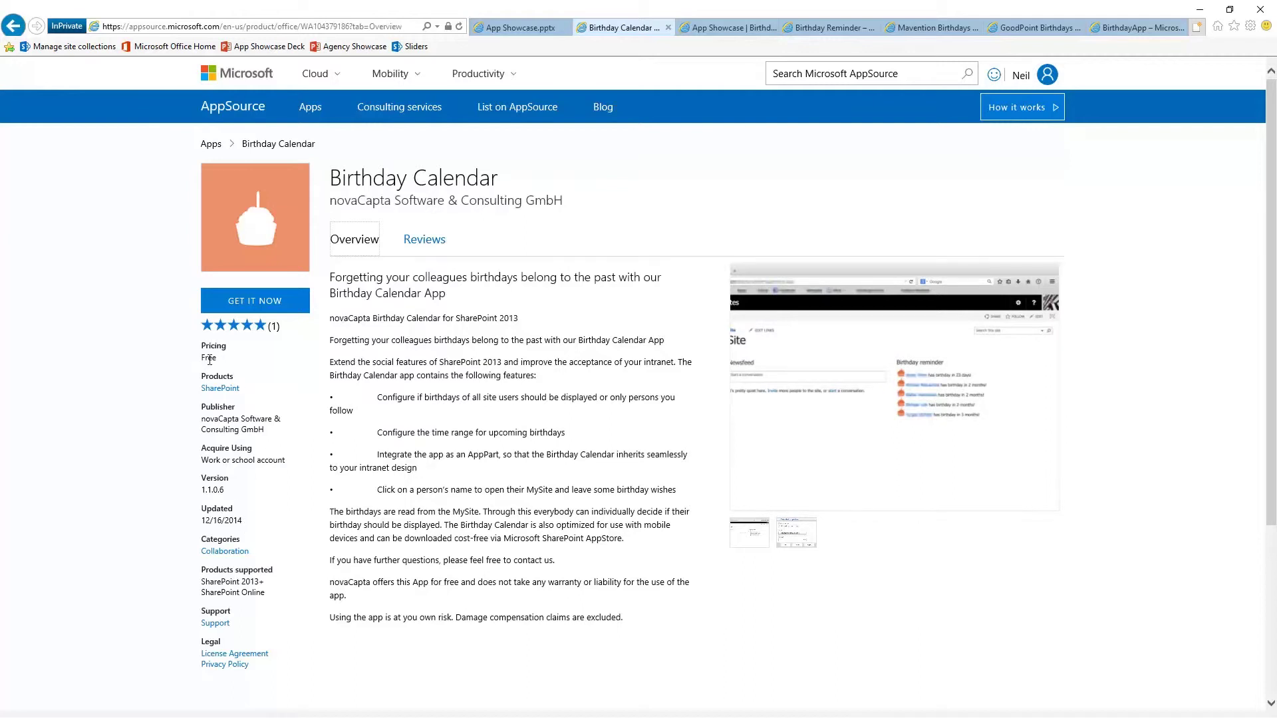
pyautogui.moveTo(330, 618); pyautogui.dragTo(613, 631)
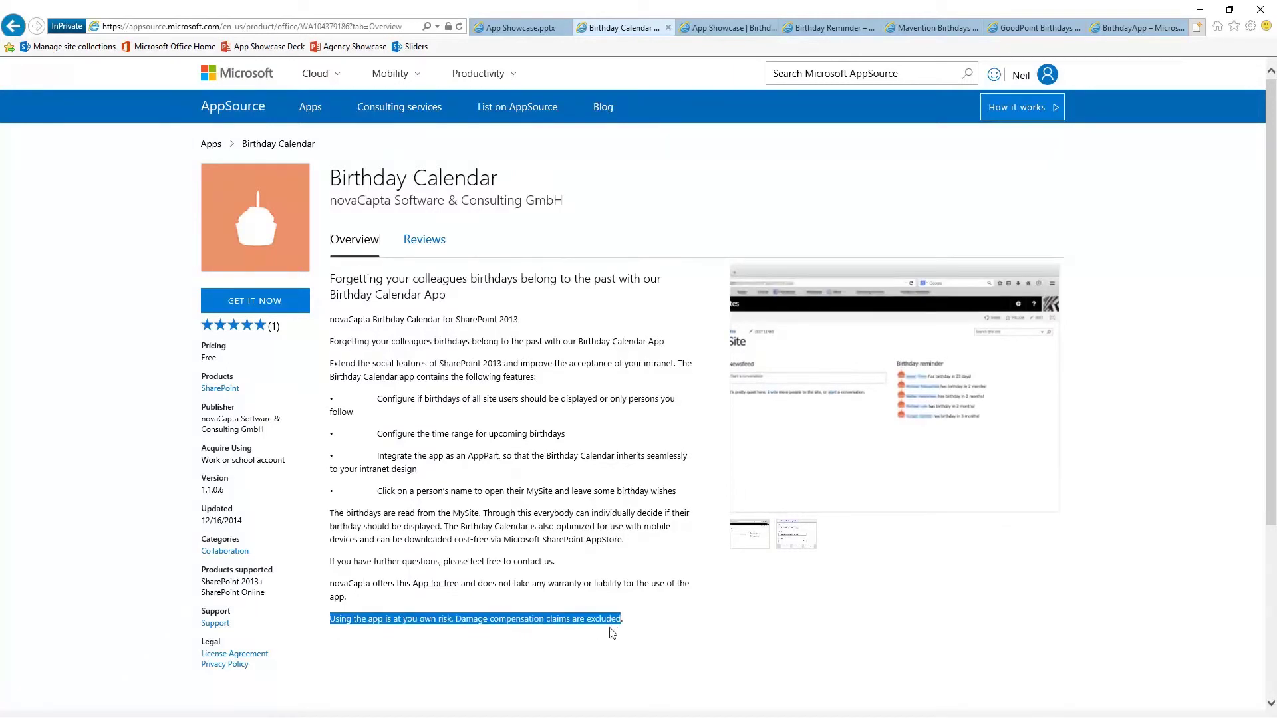
pyautogui.keyDown('ctrl'); pyautogui.scroll(6, 612, 632); pyautogui.keyUp('ctrl')
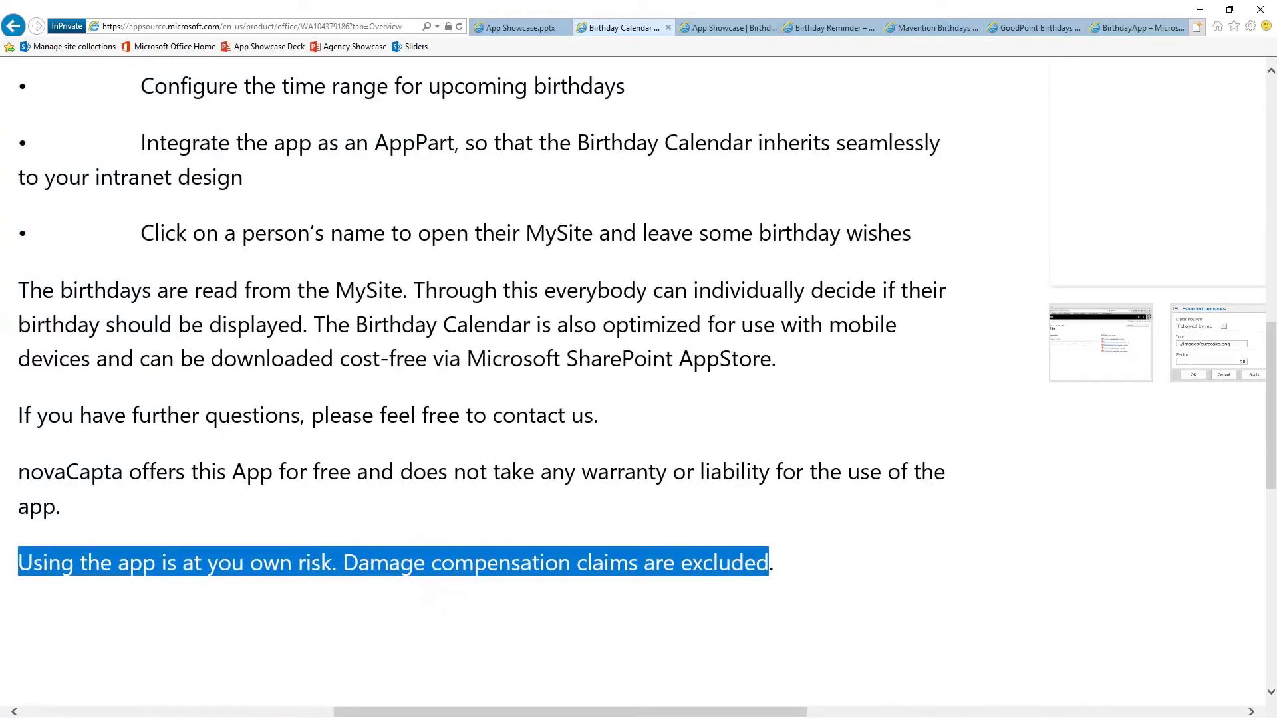
pyautogui.hotkey('ctrl', '0')
pyautogui.scroll(1, 638, 384)
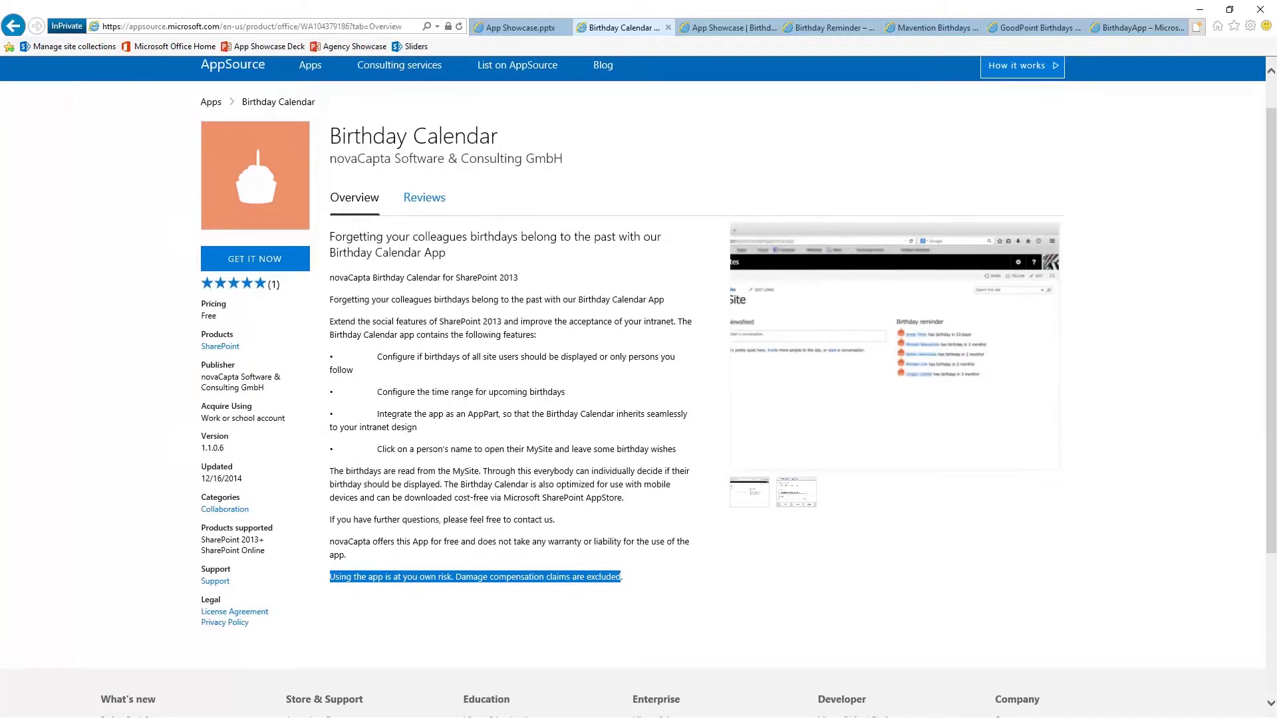
# Examine the Birthday Calendar's listing details and the sentence on extending the social features of SharePoint 2013.
pyautogui.hotkey('ctrl', '+')
pyautogui.hotkey('ctrl', '+')
pyautogui.hotkey('ctrl', '+')
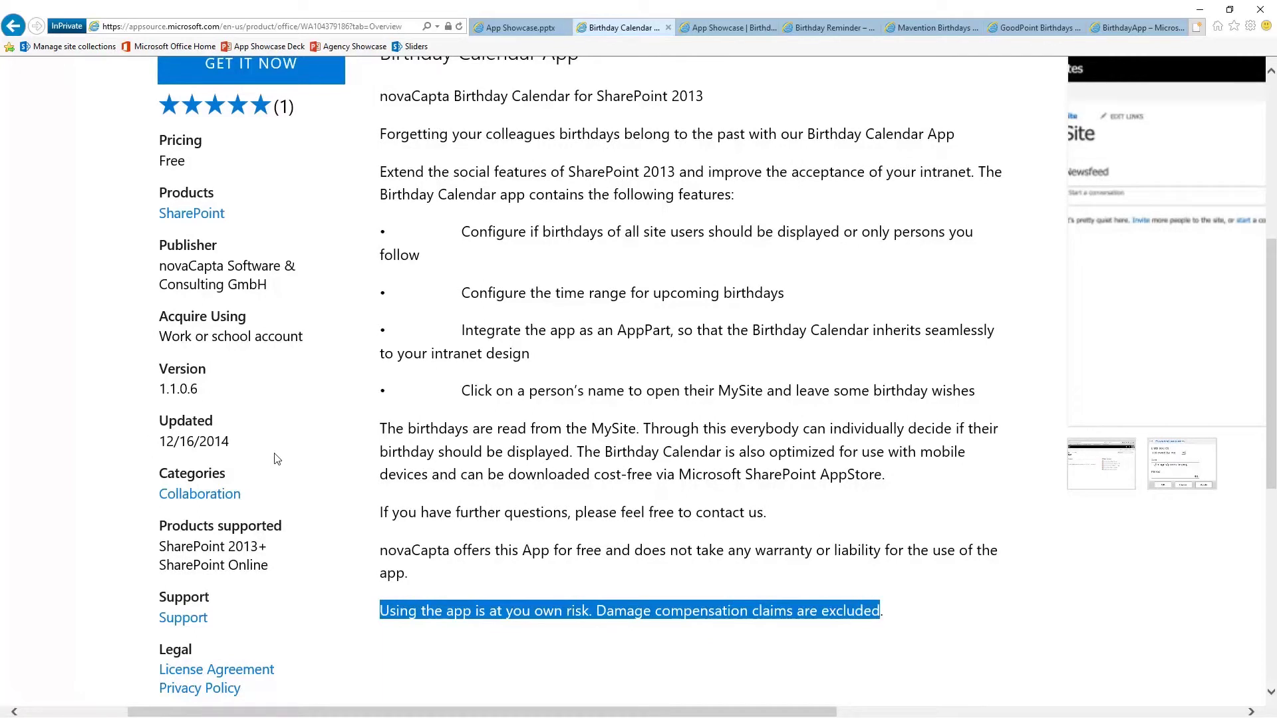
pyautogui.scroll(4, 286, 458)
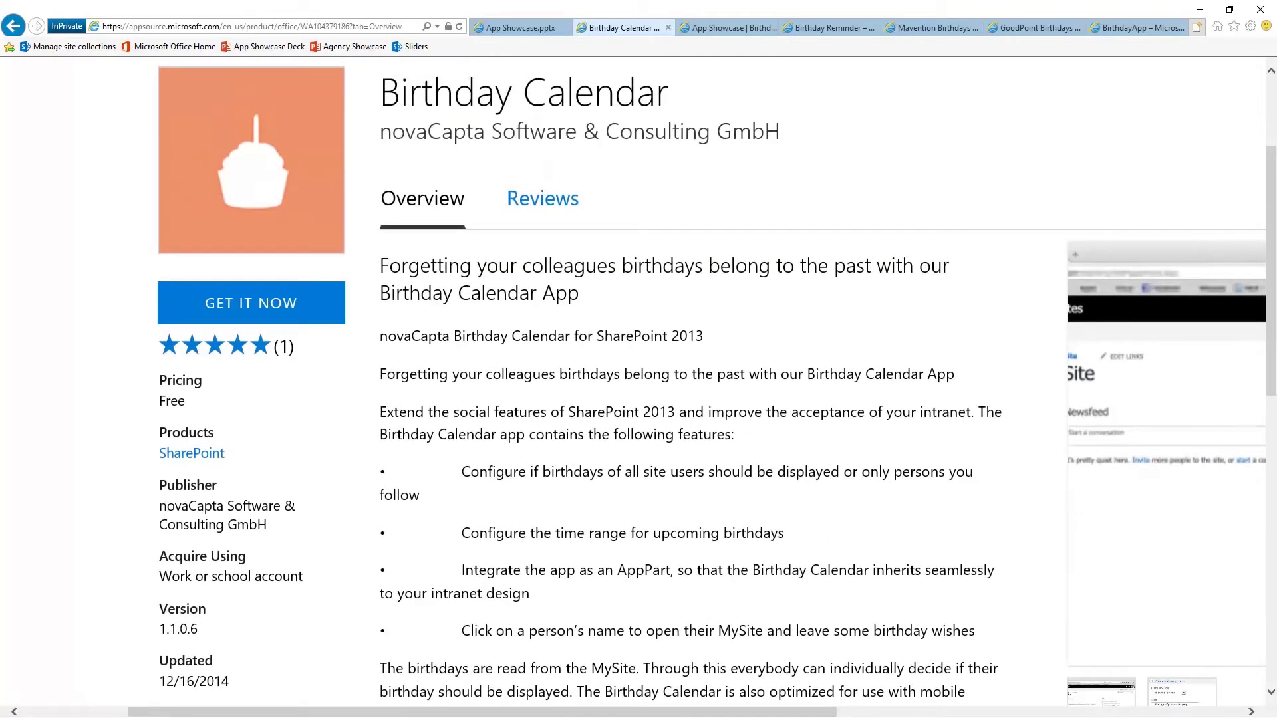
pyautogui.scroll(-2, 285, 458)
pyautogui.hscroll(3, 284, 457)
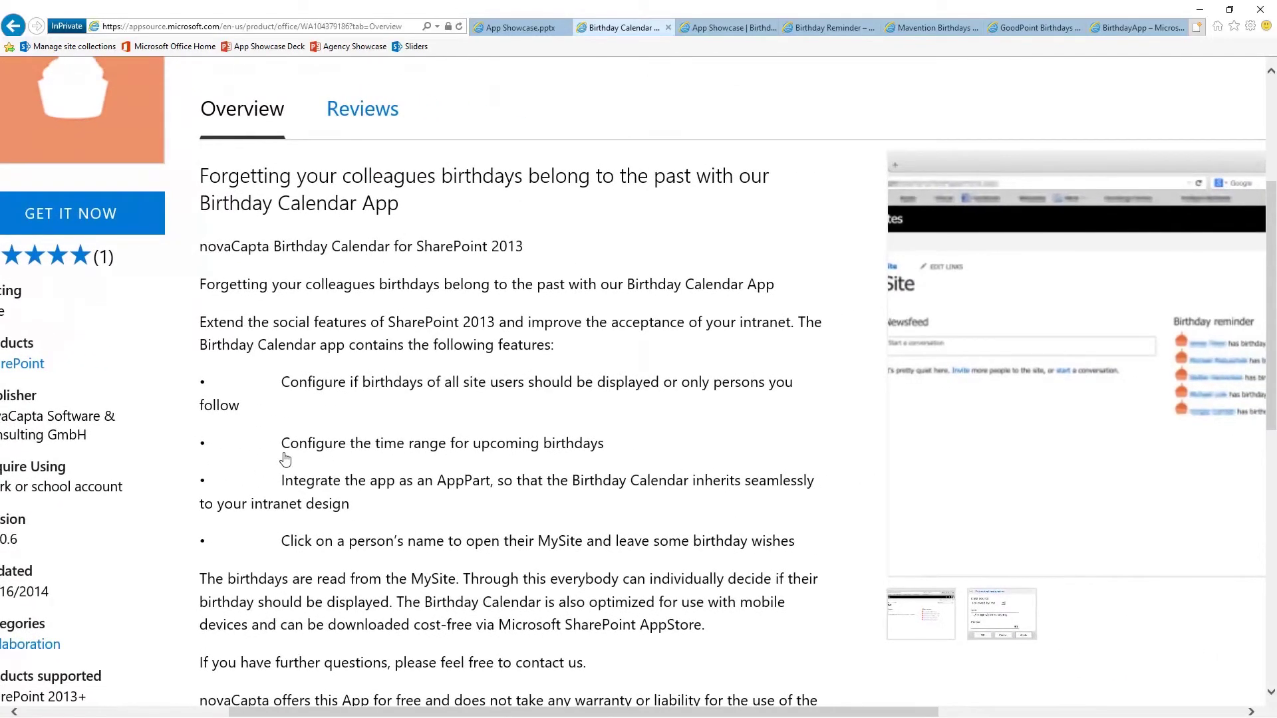
pyautogui.moveTo(249, 323); pyautogui.dragTo(500, 325)
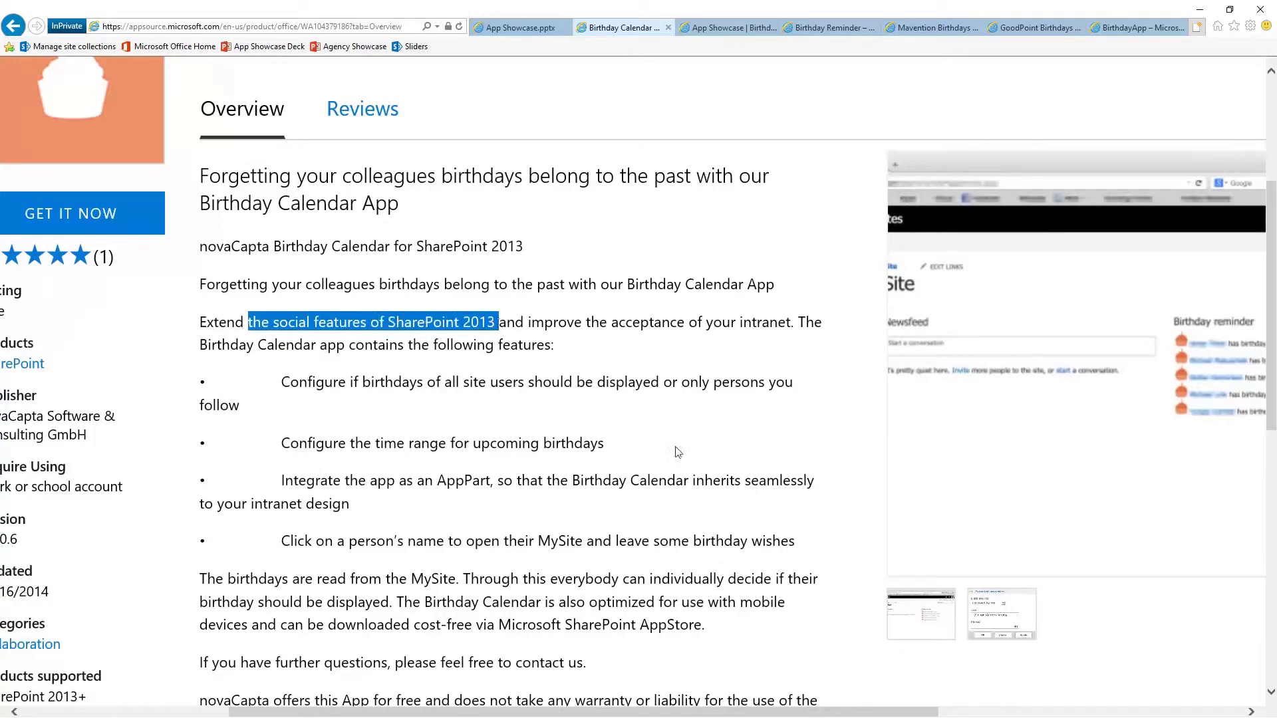
pyautogui.click(661, 545)
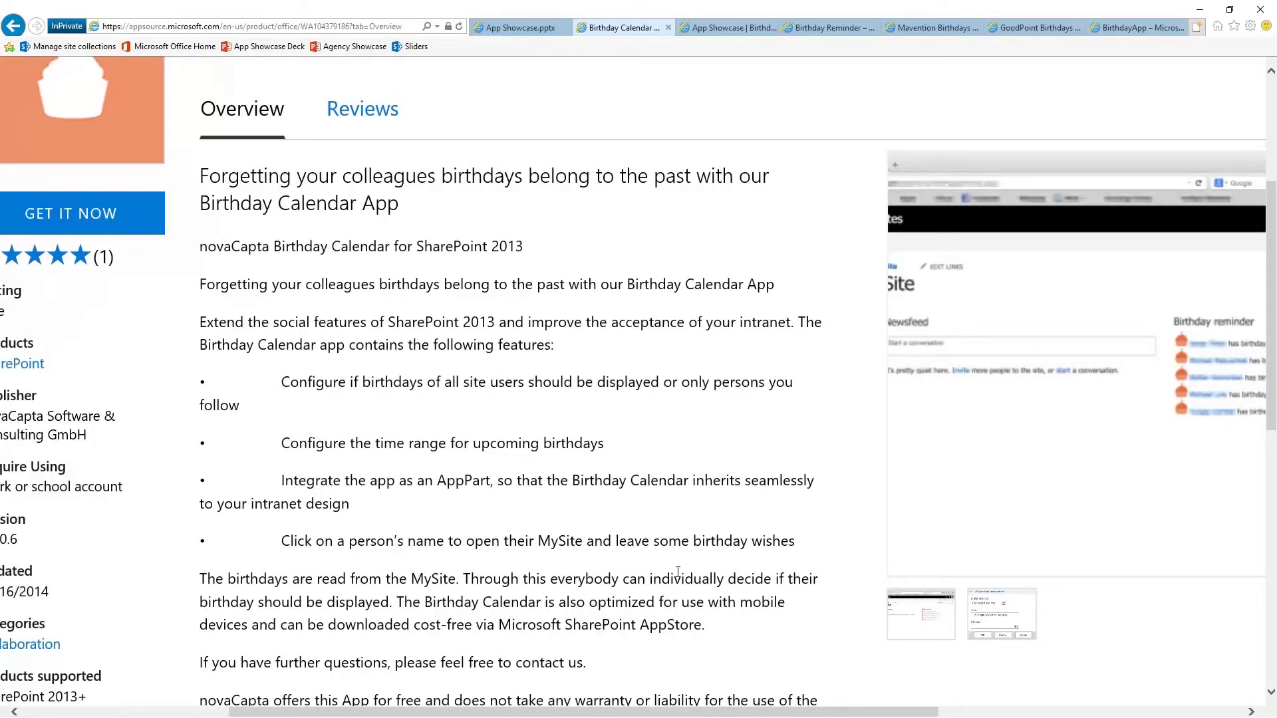
# Read the feature about opening a person's MySite for birthday wishes and the paragraph on where birthdays come from.
pyautogui.scroll(-3, 677, 572)
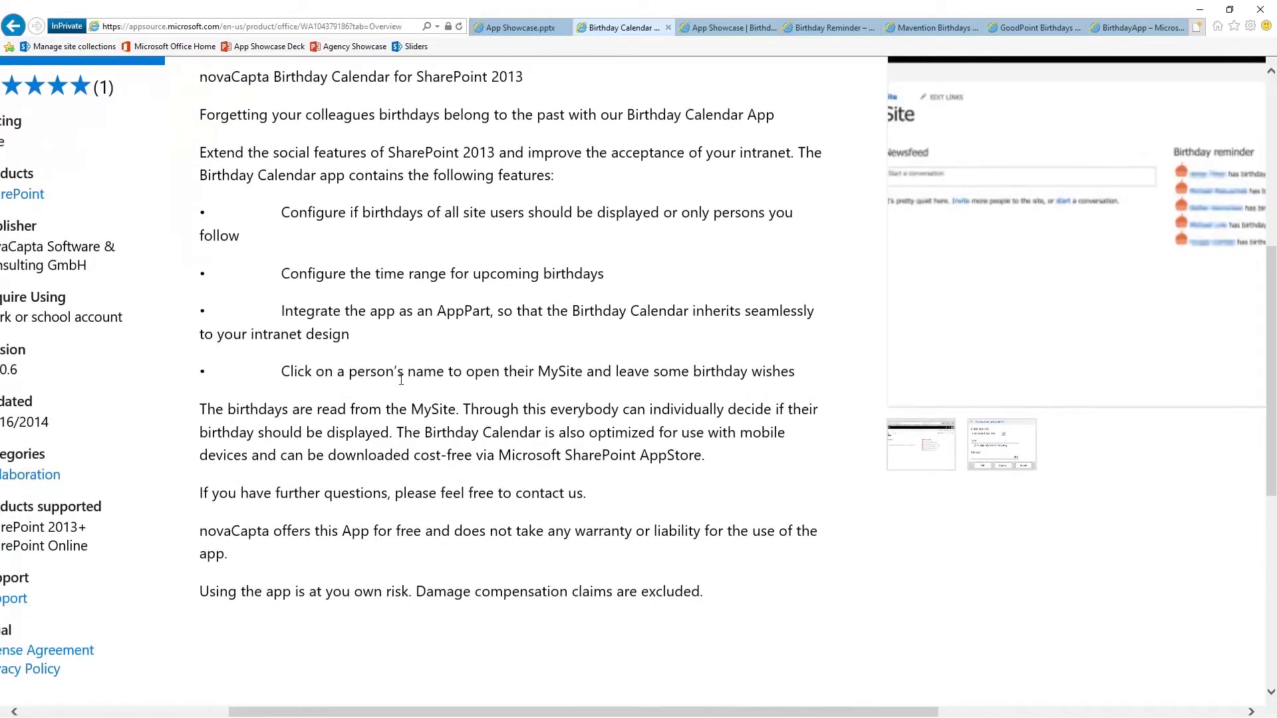
pyautogui.moveTo(350, 371); pyautogui.dragTo(615, 372)
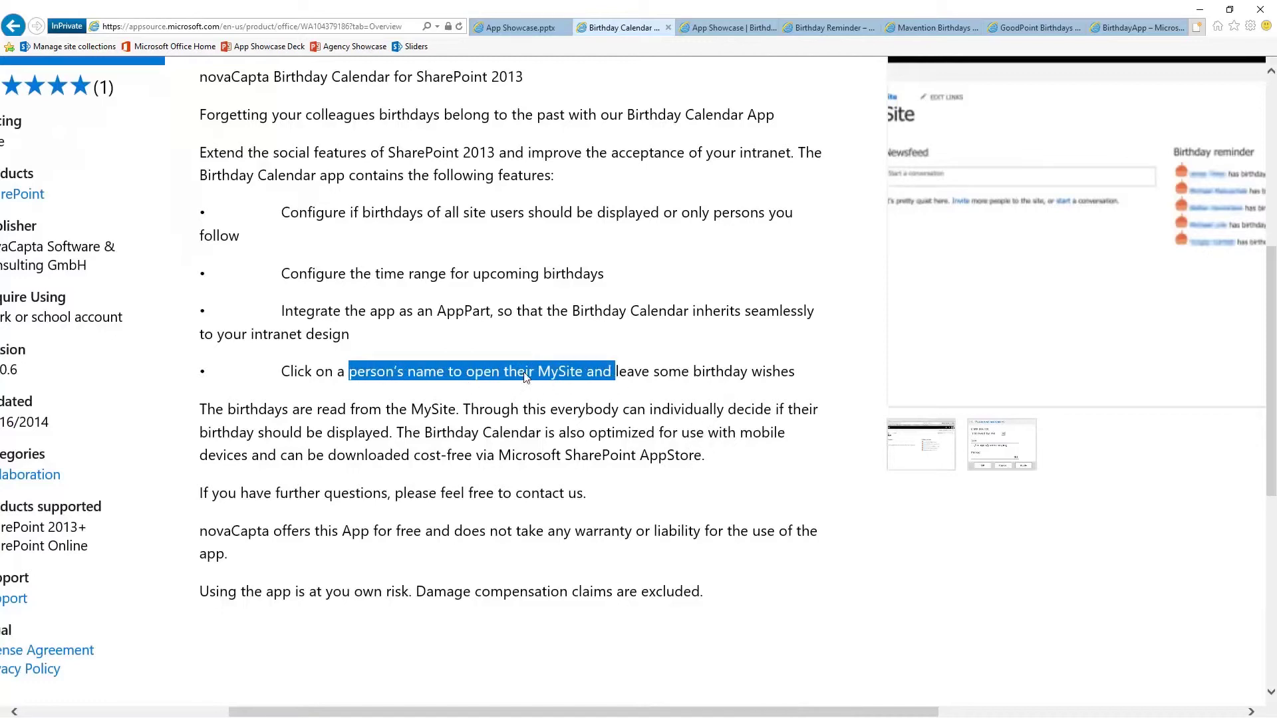
pyautogui.moveTo(284, 371); pyautogui.dragTo(792, 377)
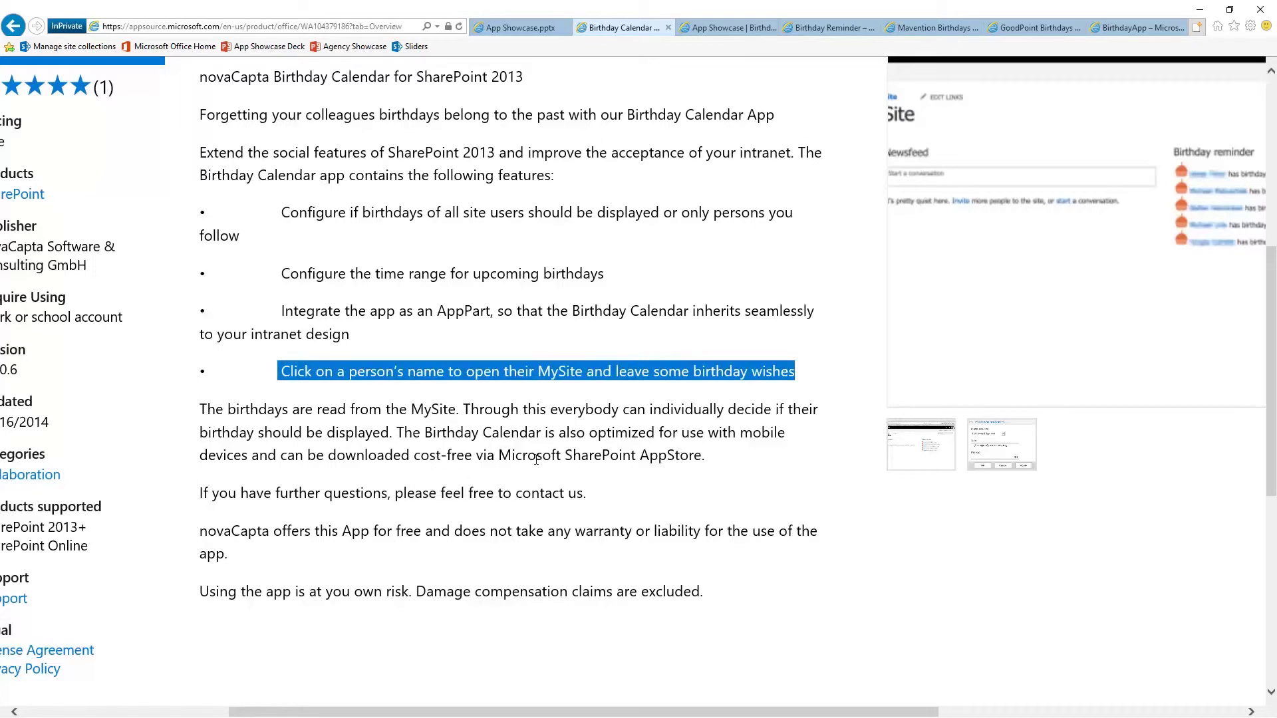
pyautogui.moveTo(567, 458); pyautogui.dragTo(425, 433)
pyautogui.click(578, 487)
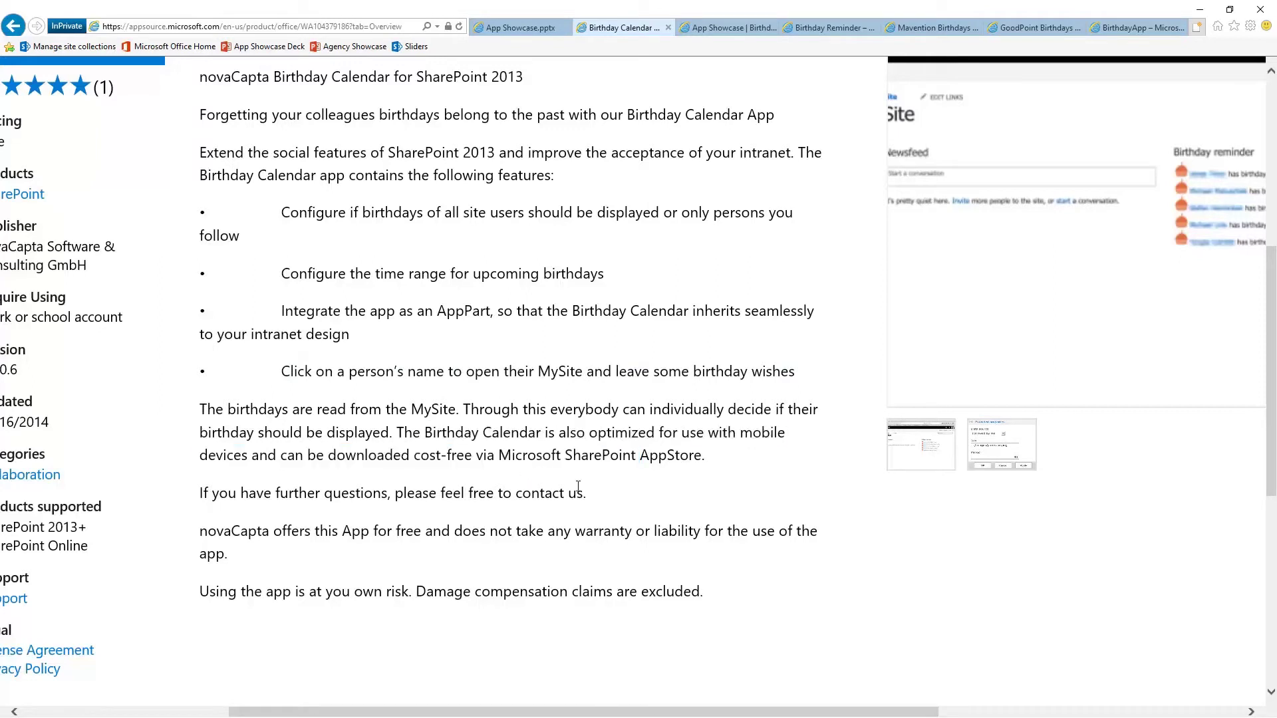
# View the enlarged screenshot of the Birthday reminder list on a site, then close it.
pyautogui.scroll(-4, 578, 487)
pyautogui.hscroll(2, 577, 487)
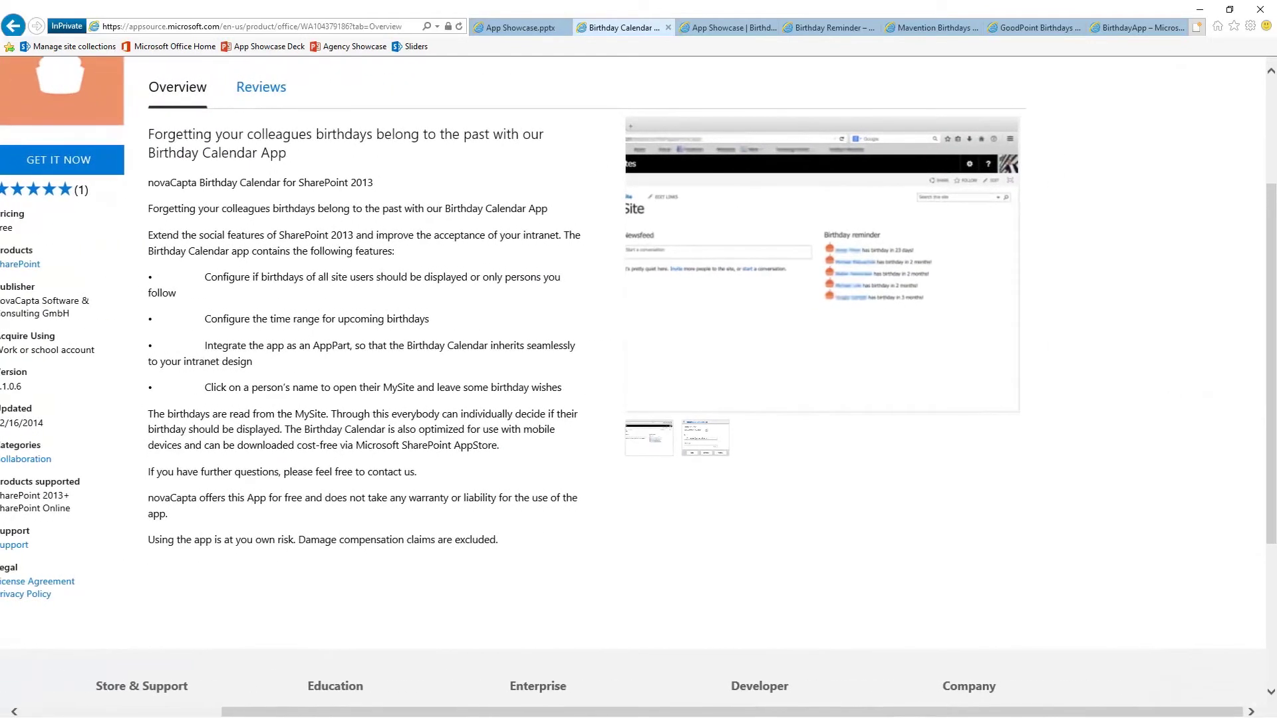
pyautogui.click(822, 264)
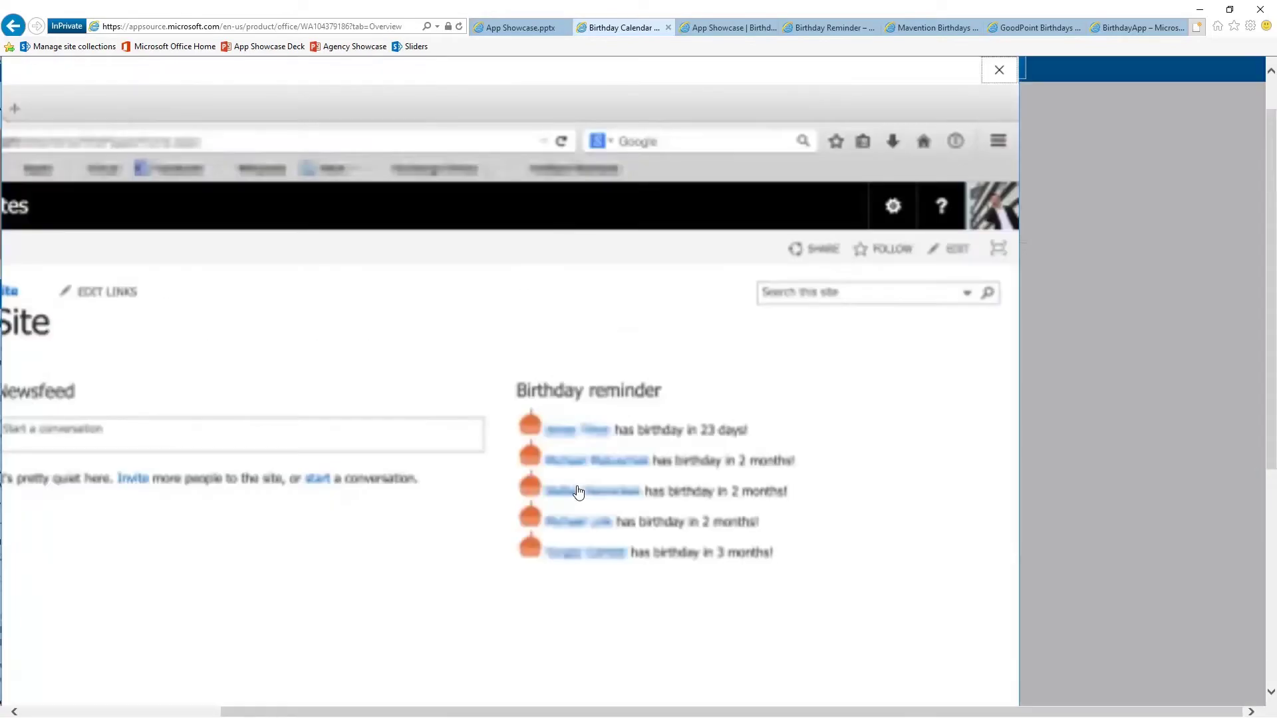
pyautogui.scroll(3, 578, 492)
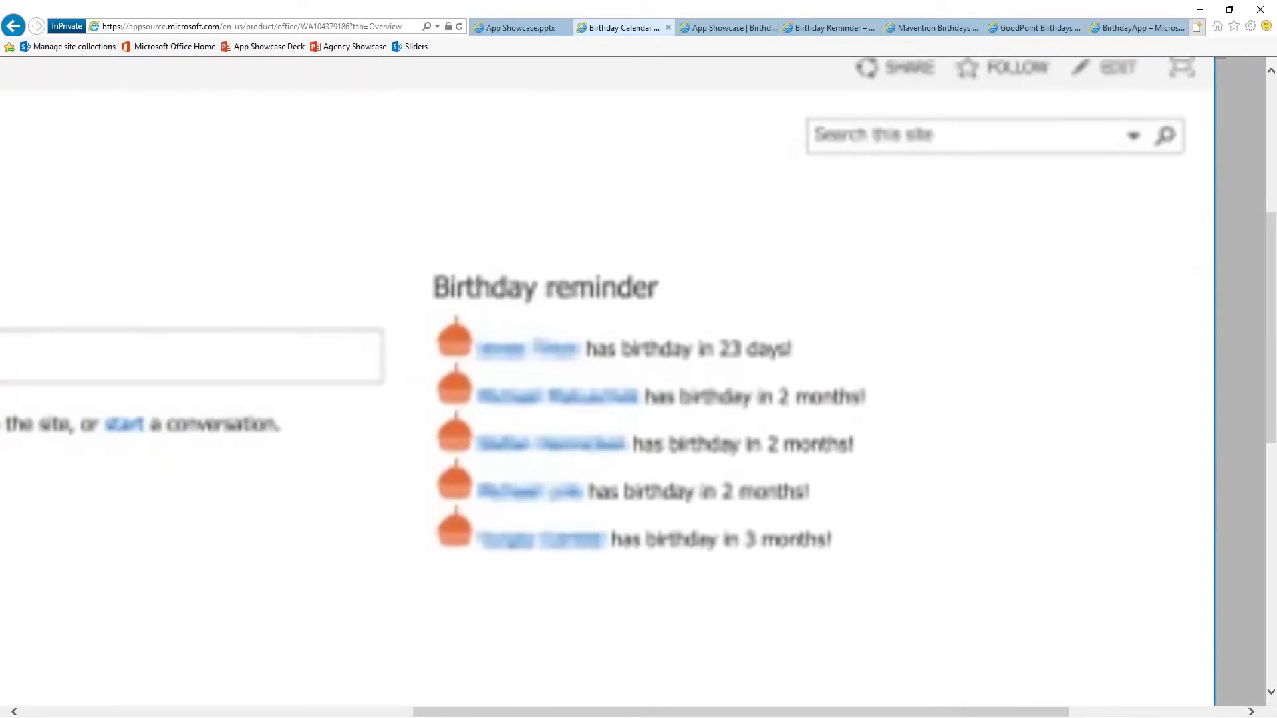
pyautogui.hotkey('ctrl', '0')
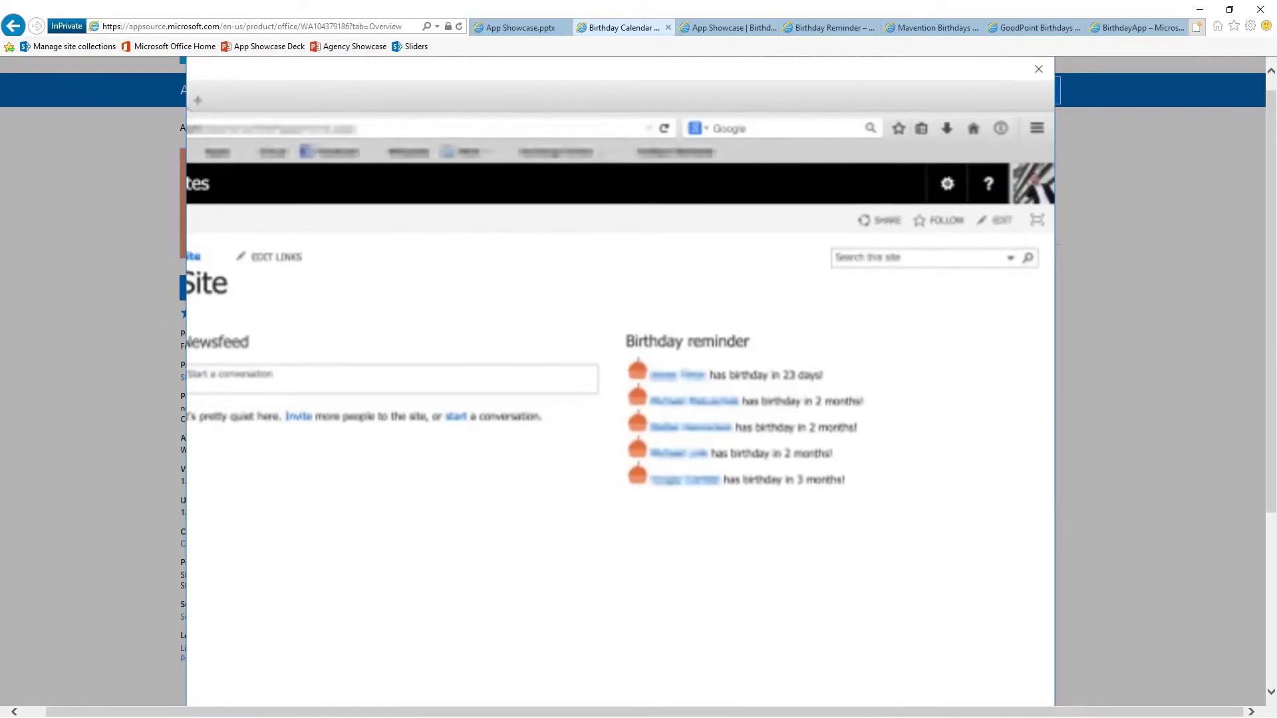
pyautogui.press('Escape')
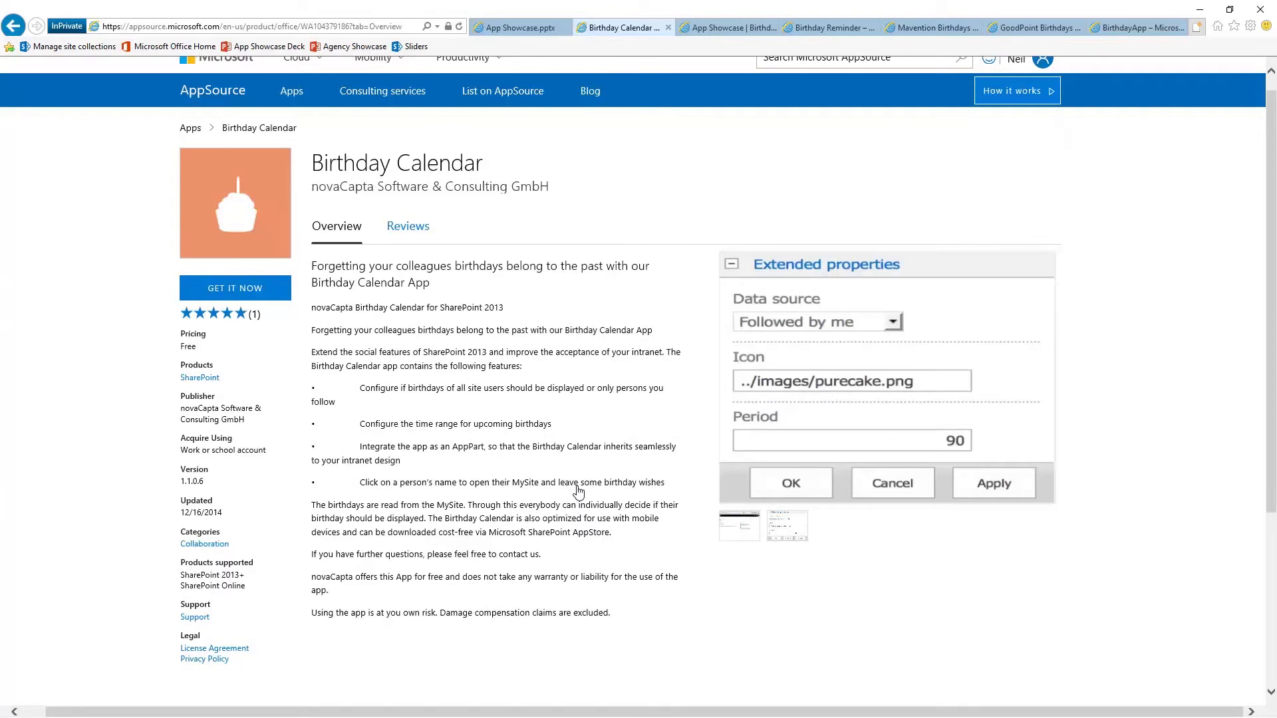
# View the enlarged Extended properties screenshot with the app's data source, icon and period settings, then close it.
pyautogui.hotkey('ctrl', '+')
pyautogui.click(884, 372)
pyautogui.hotkey('ctrl', '-')
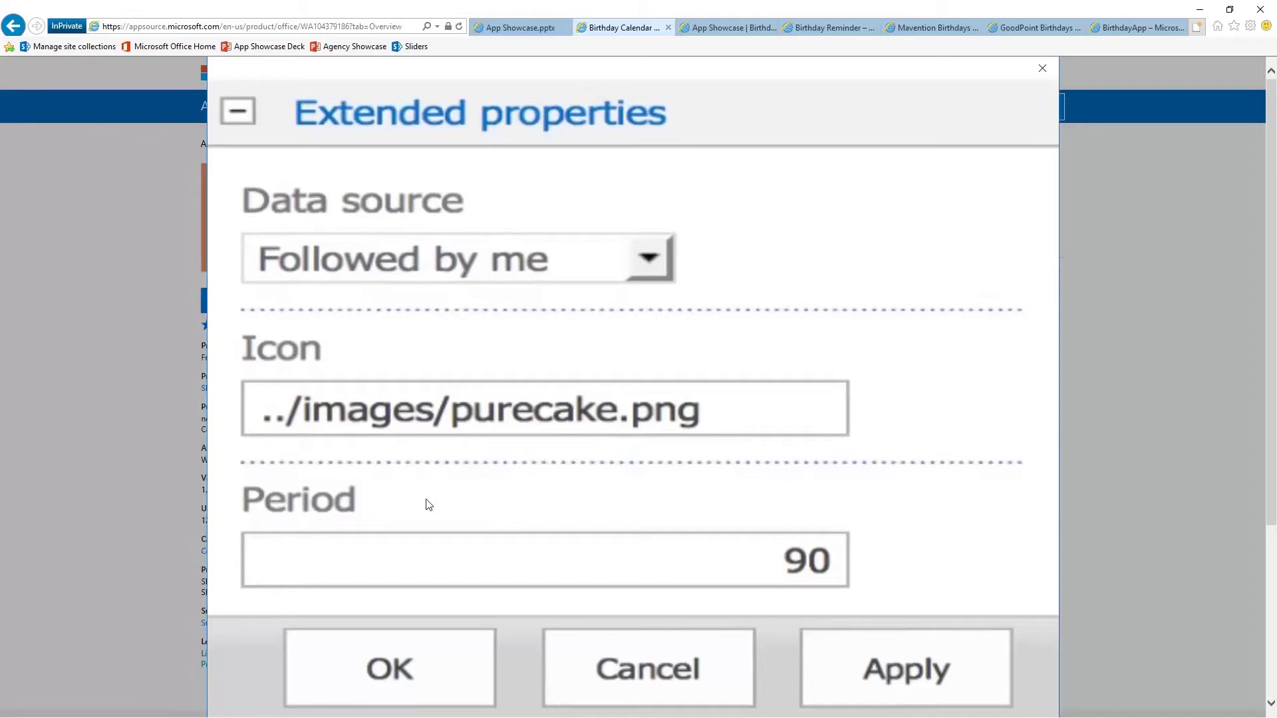
pyautogui.click(1042, 68)
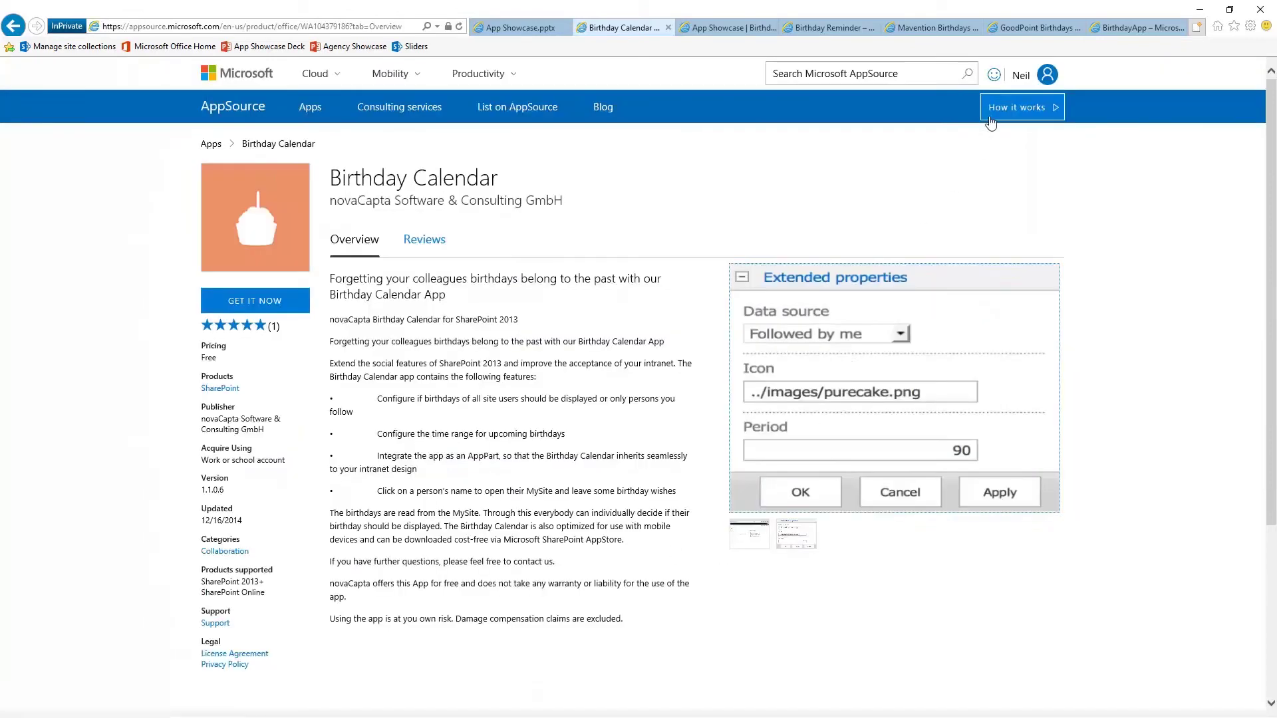
# Bring the Birthday reminder screenshot back into the preview and examine its list of upcoming birthdays.
pyautogui.click(757, 542)
pyautogui.scroll(6, 756, 542)
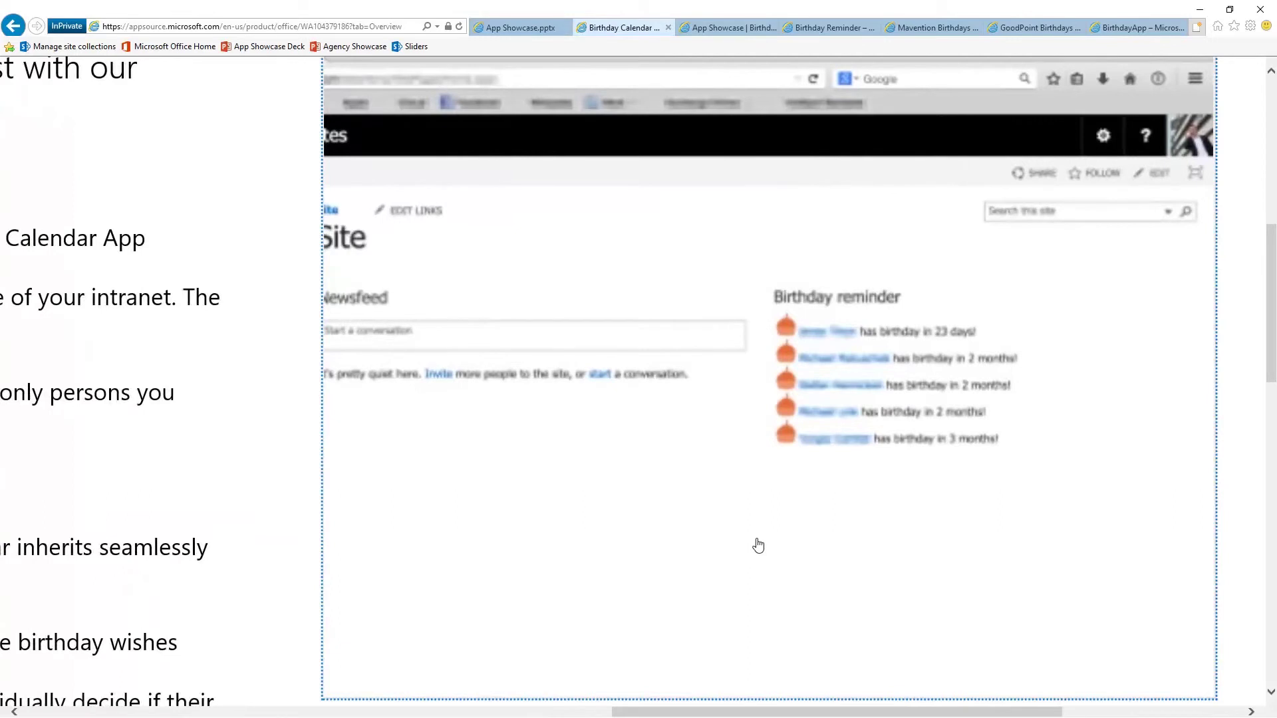
pyautogui.scroll(-2, 758, 545)
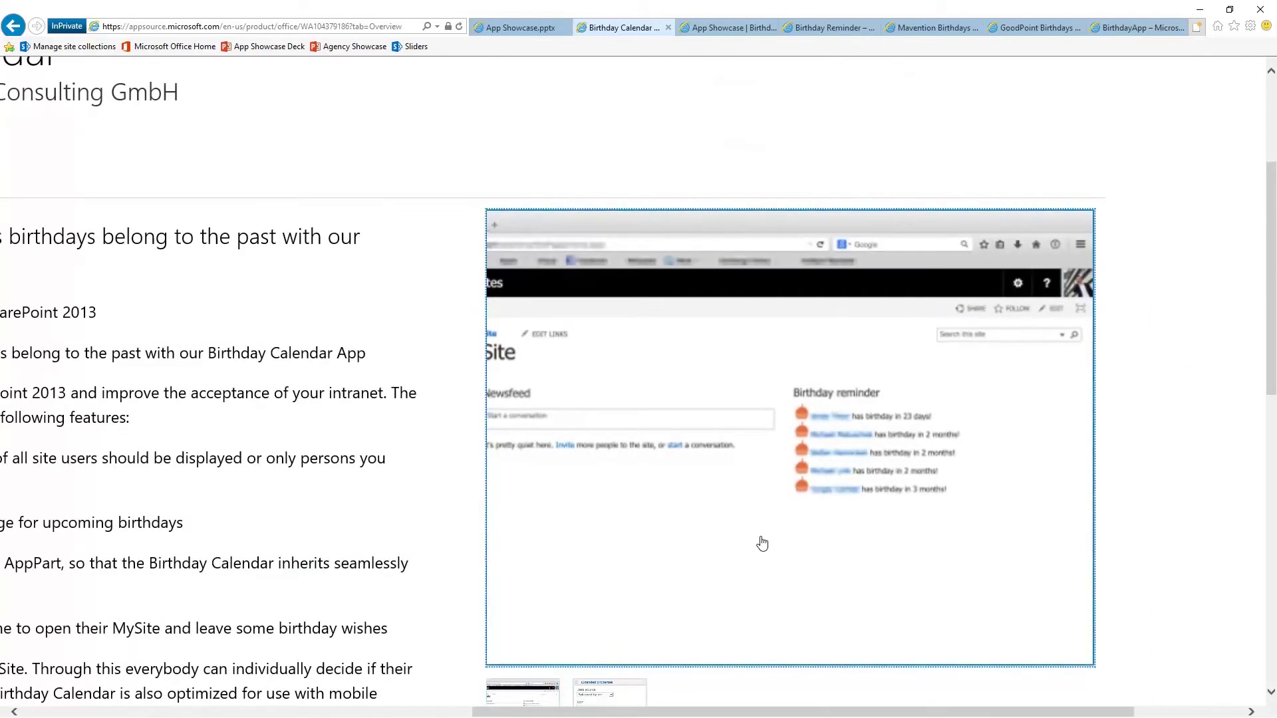
pyautogui.scroll(-3, 818, 286)
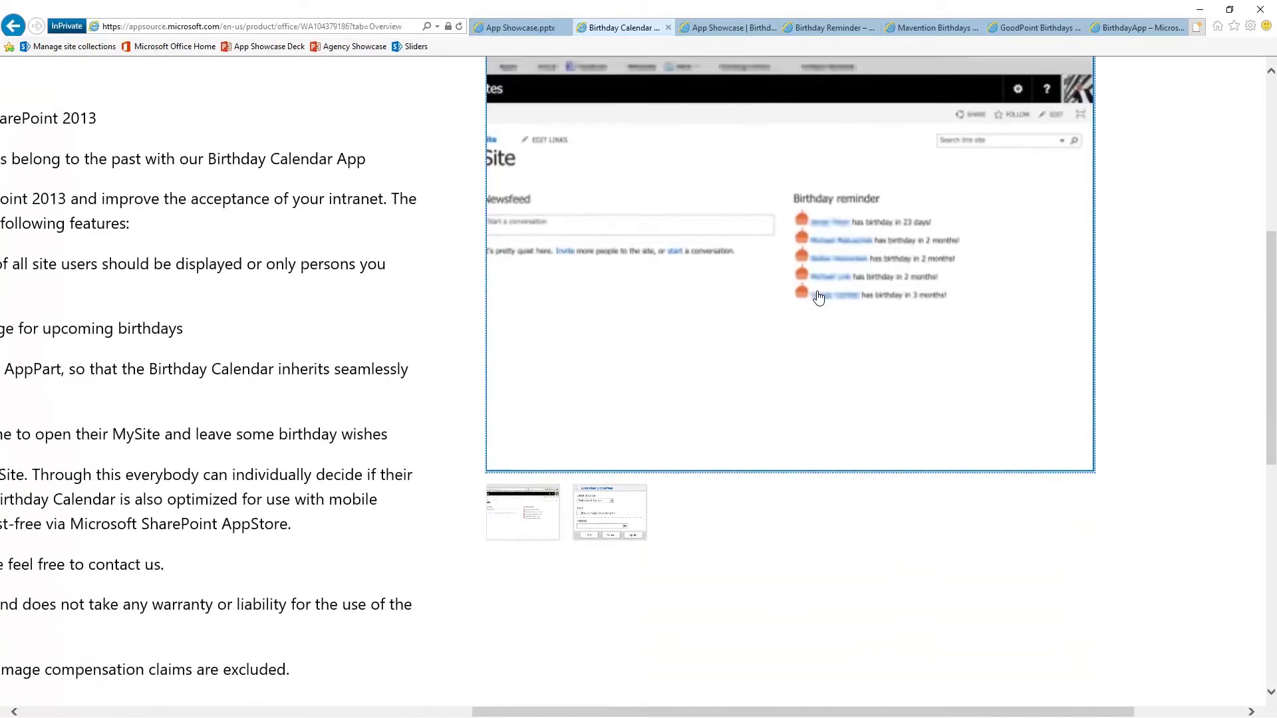
pyautogui.scroll(-3, 818, 297)
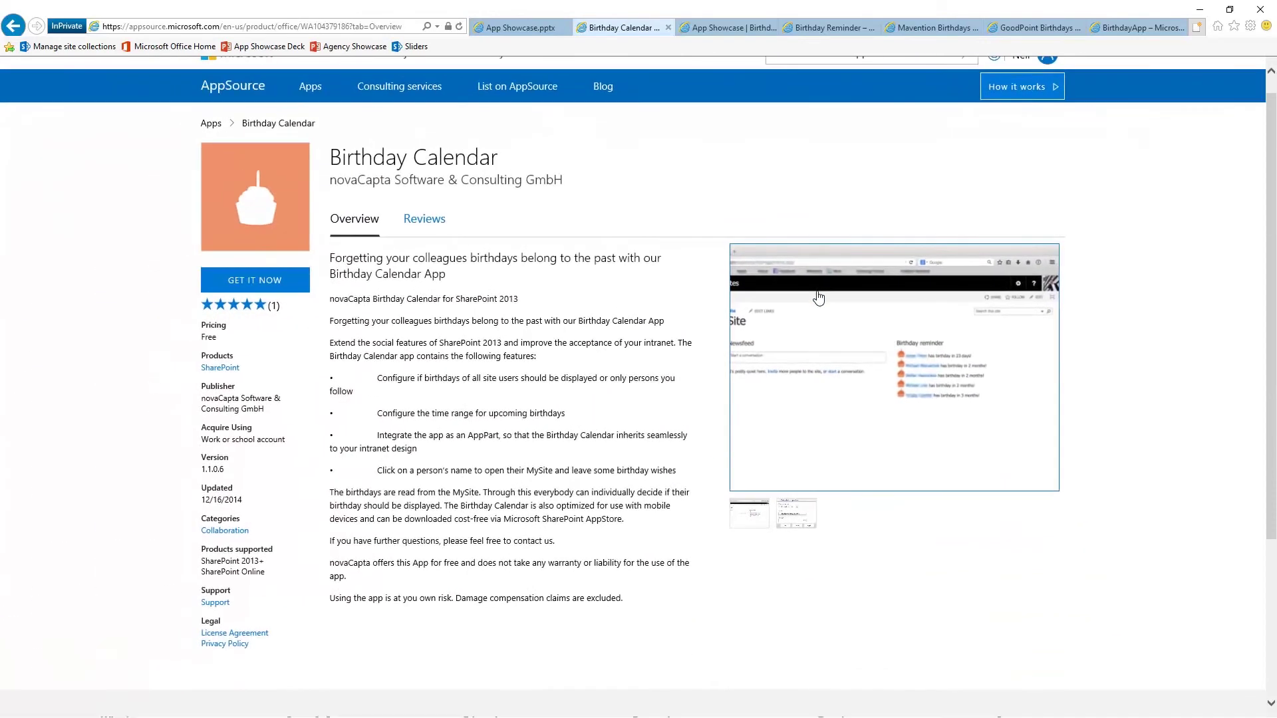
# Switch to the App Showcase | Birthday Apps site, read the Birthday calender app's start page and return to the site home.
pyautogui.click(717, 30)
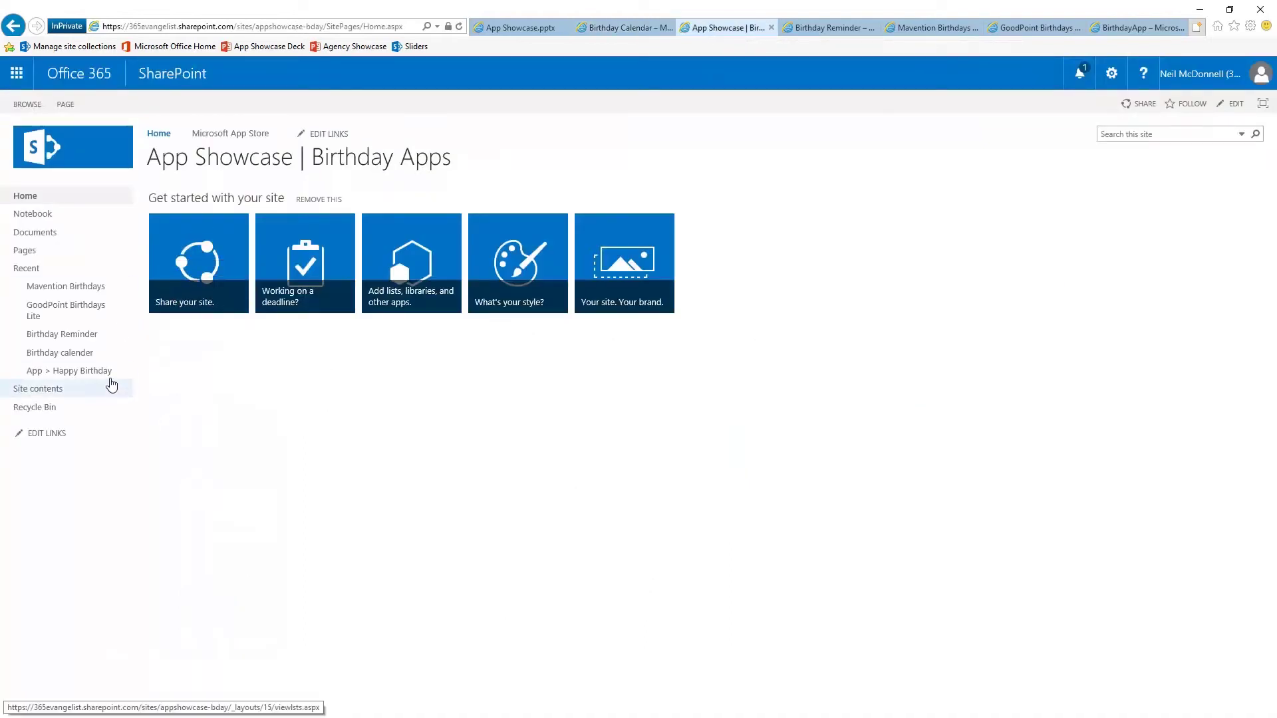
pyautogui.click(74, 353)
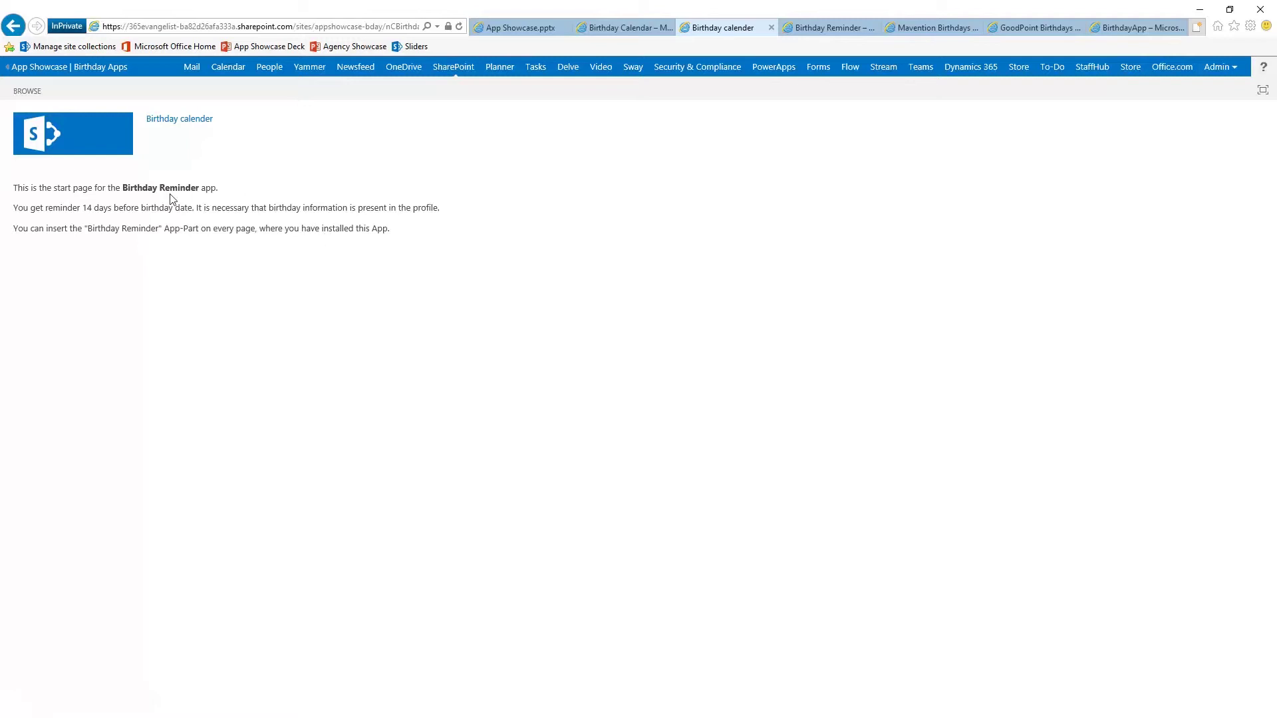
pyautogui.click(191, 124)
pyautogui.click(73, 67)
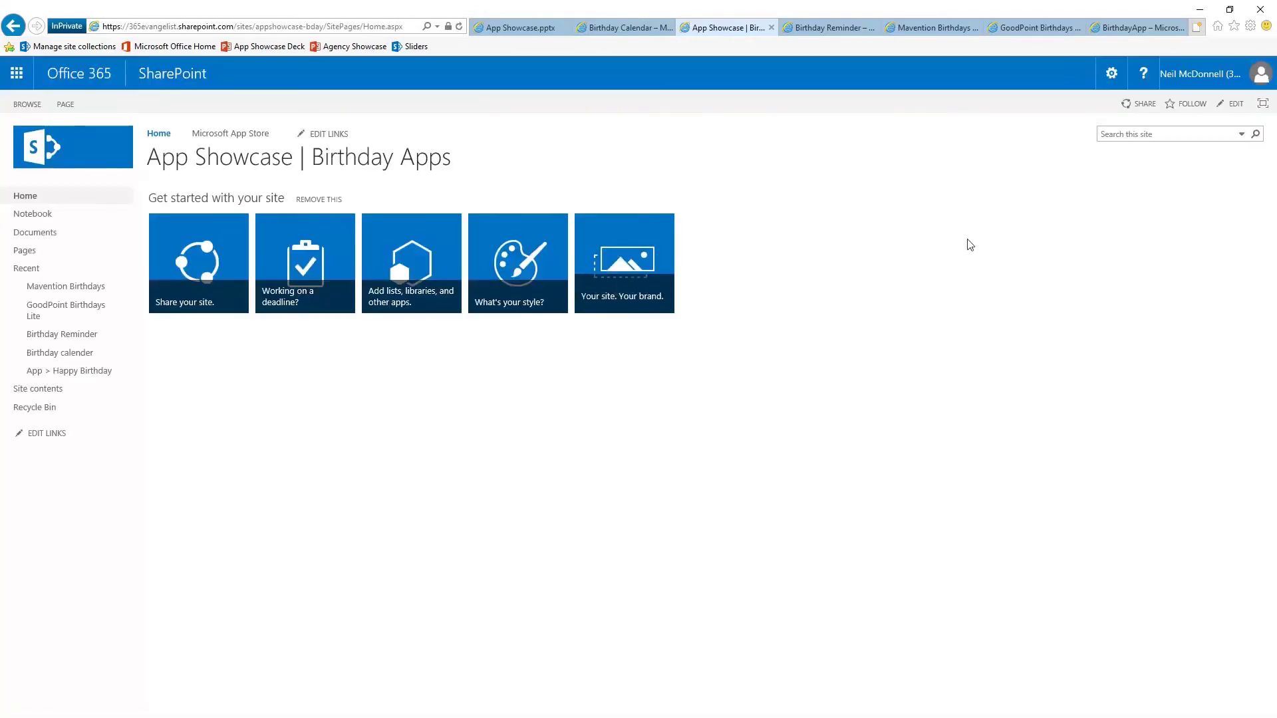
# Put the home page into edit mode and list the app parts available for insertion.
pyautogui.click(1110, 75)
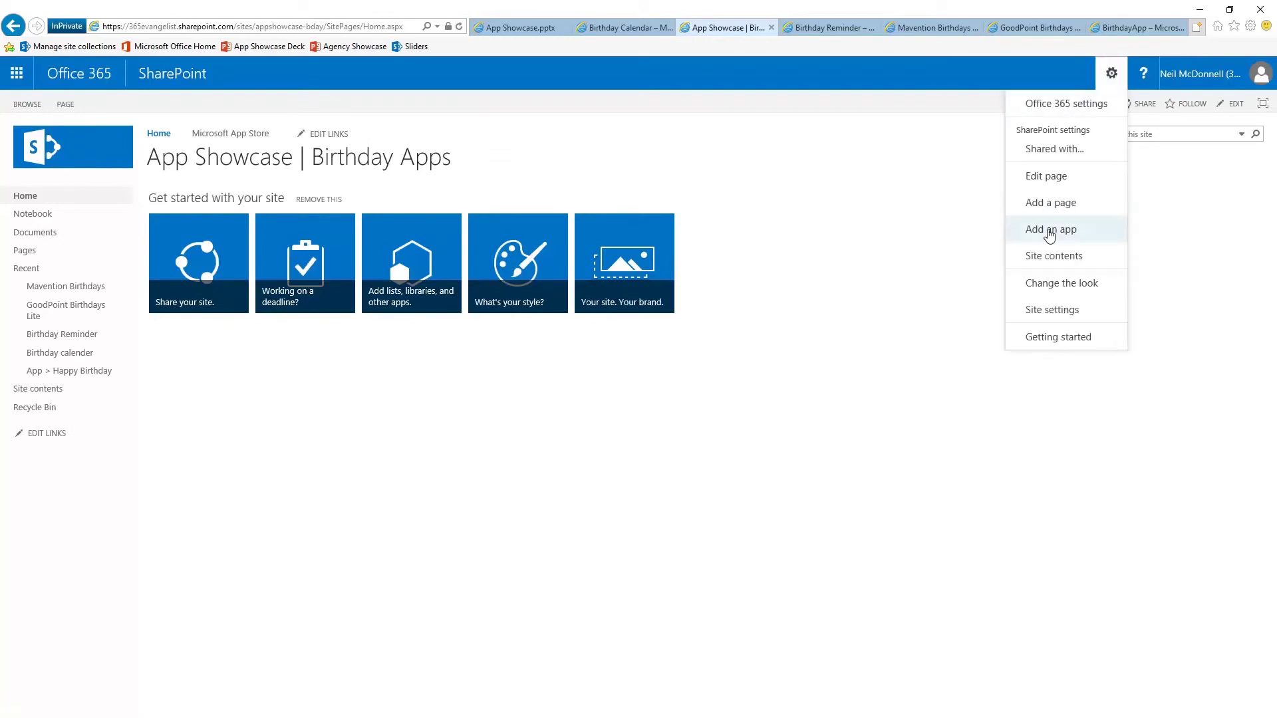
pyautogui.click(1062, 178)
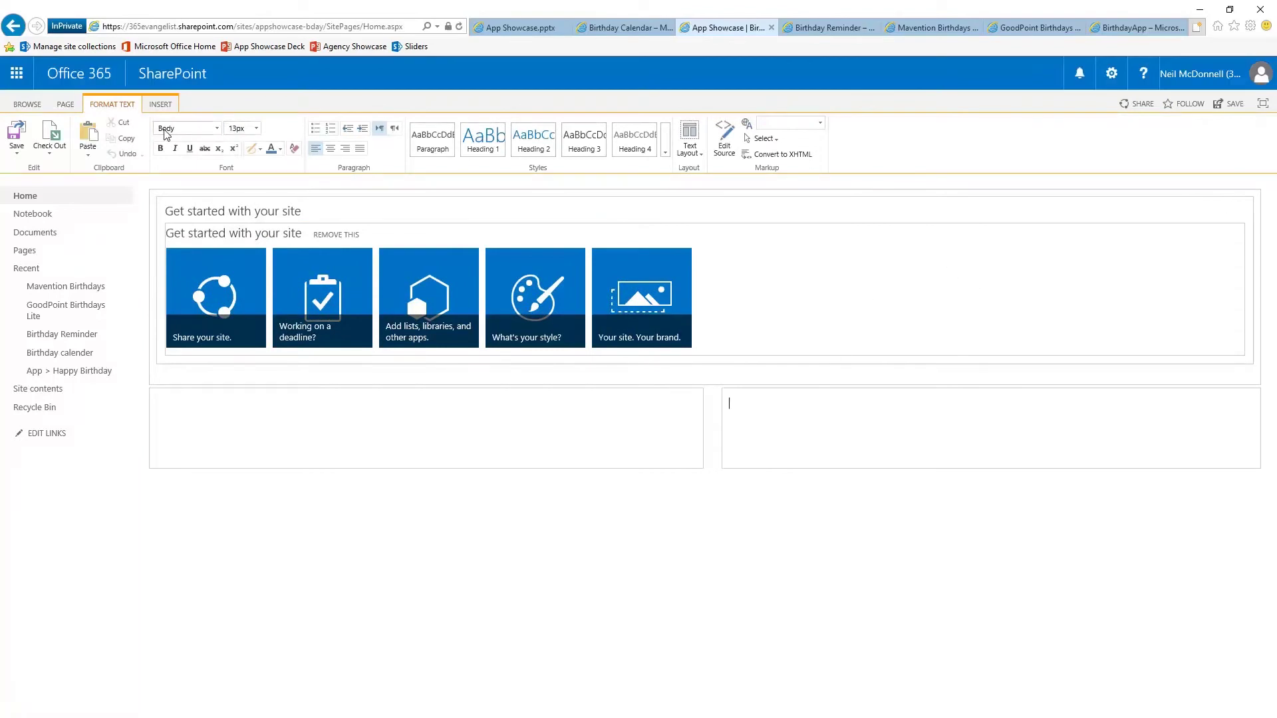
pyautogui.click(160, 105)
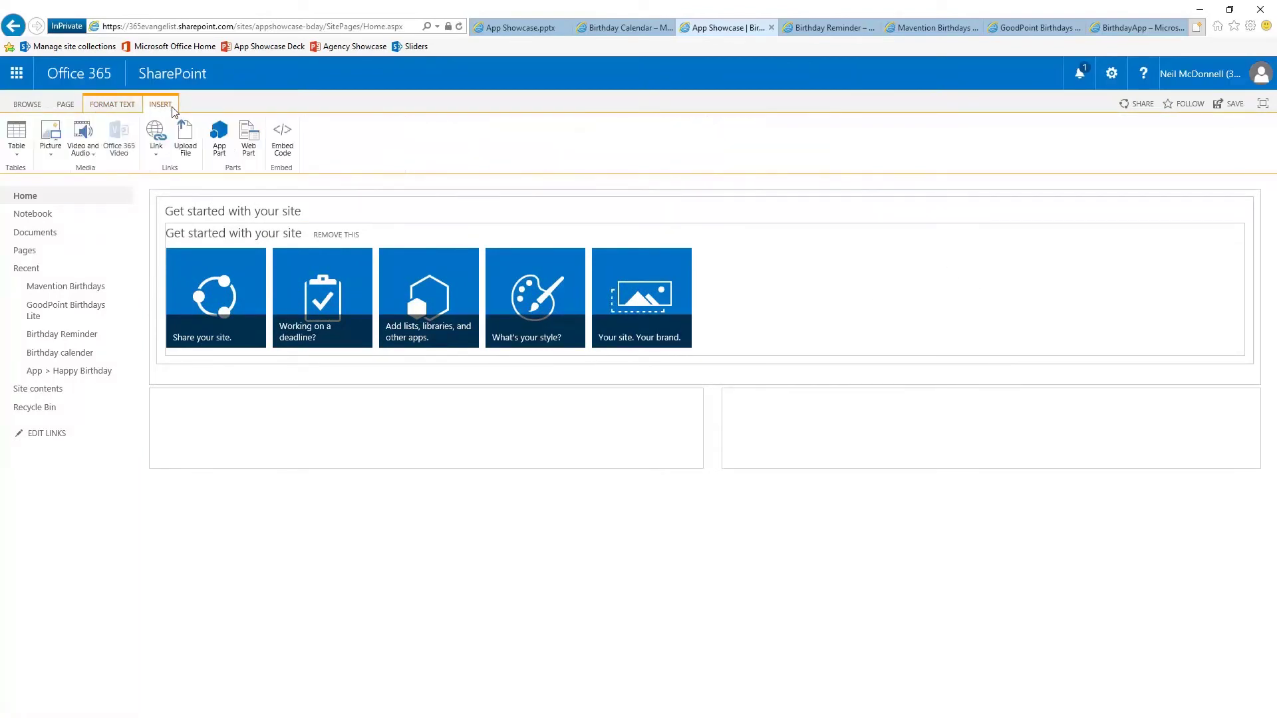
pyautogui.click(221, 138)
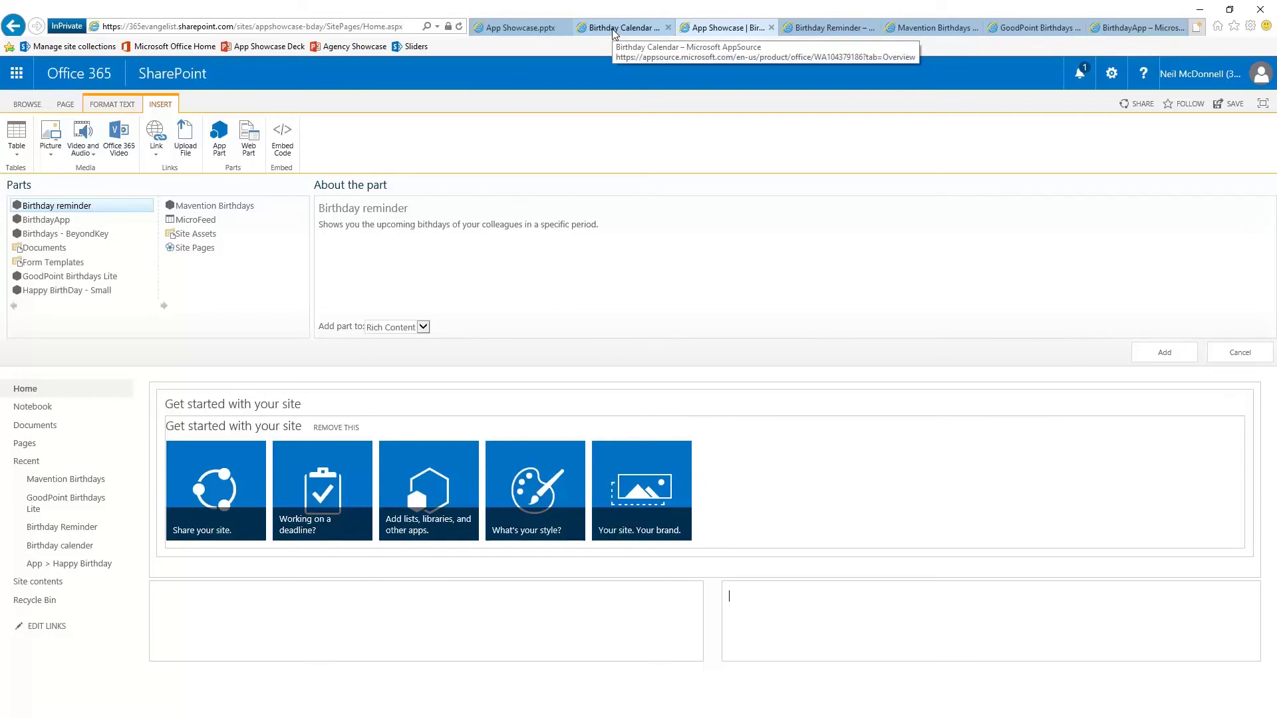
# Leave the page editor, revisit the Birthday calender app's start page and return to the site home.
pyautogui.click(14, 28)
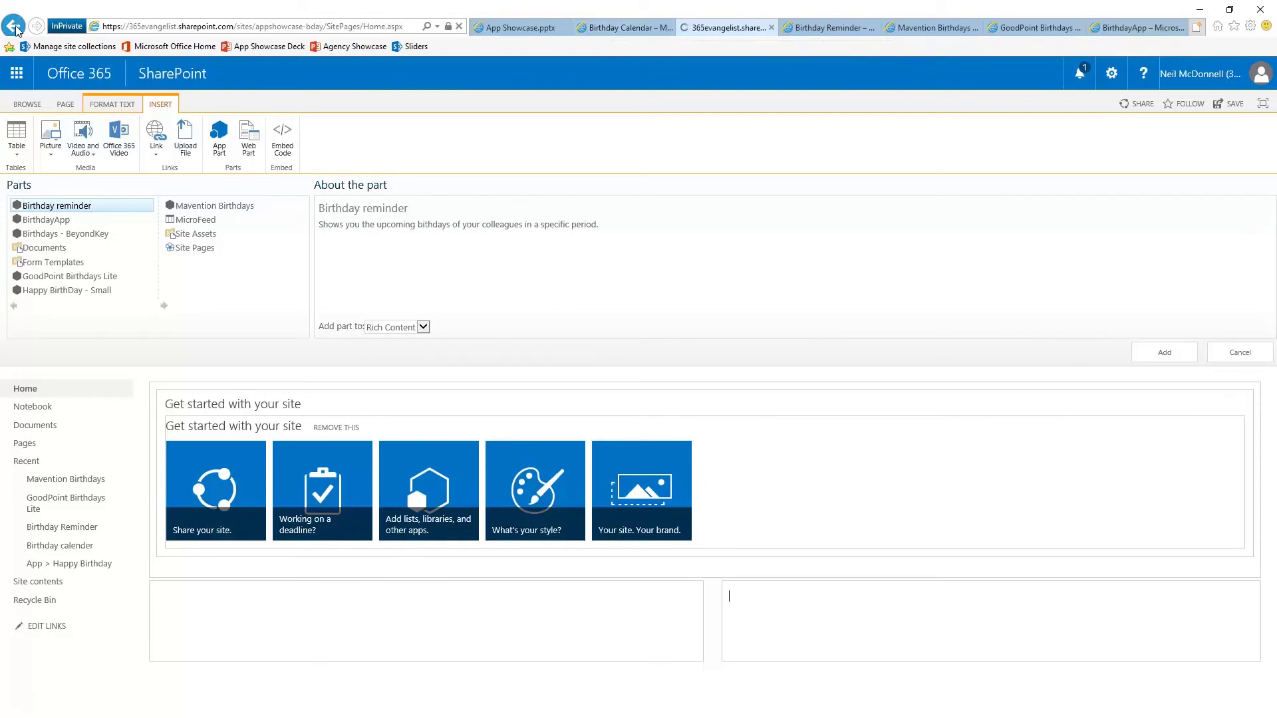
pyautogui.click(110, 361)
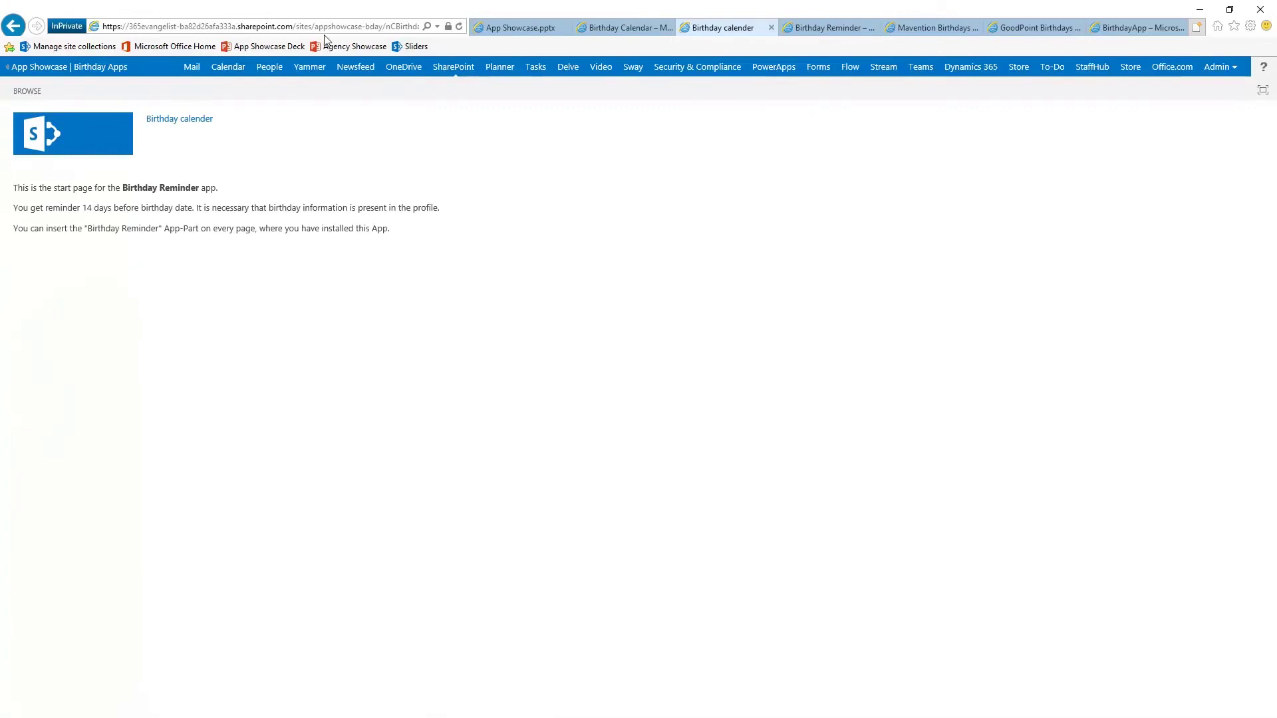
pyautogui.click(66, 67)
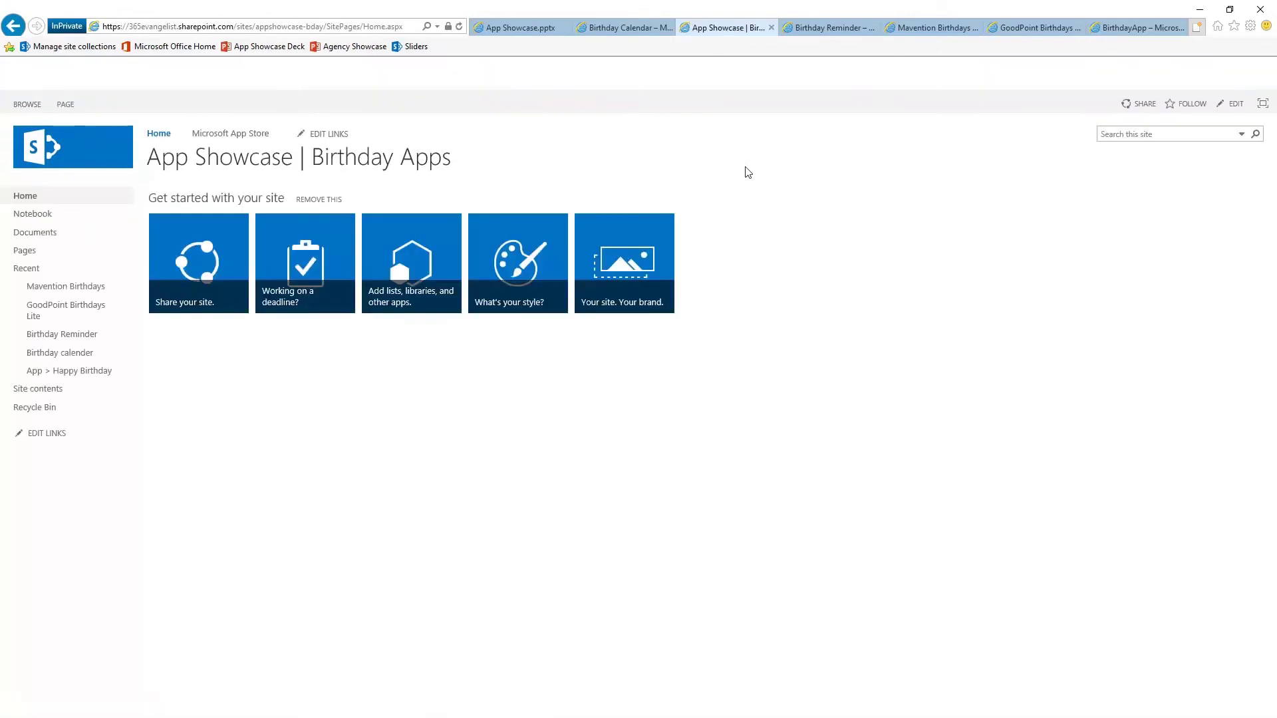
# Put the home page into edit mode and insert the Birthday reminder app part into its rich content area.
pyautogui.click(1111, 75)
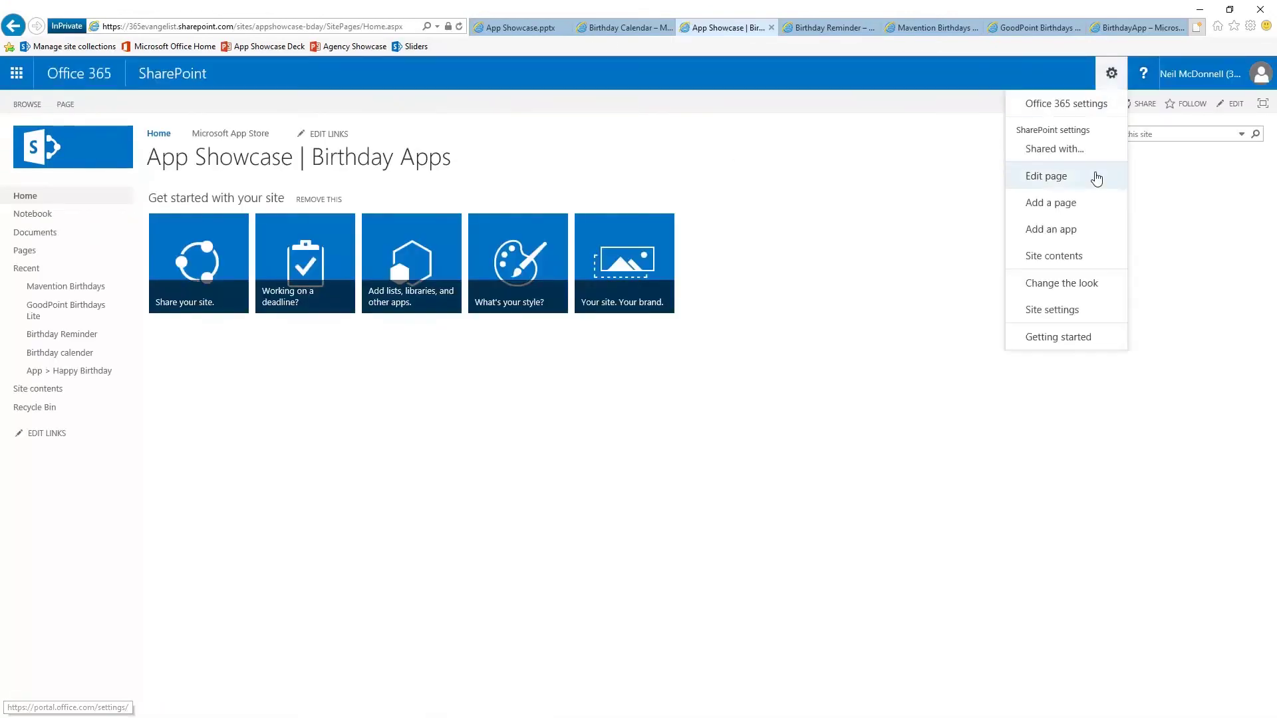
pyautogui.click(1056, 176)
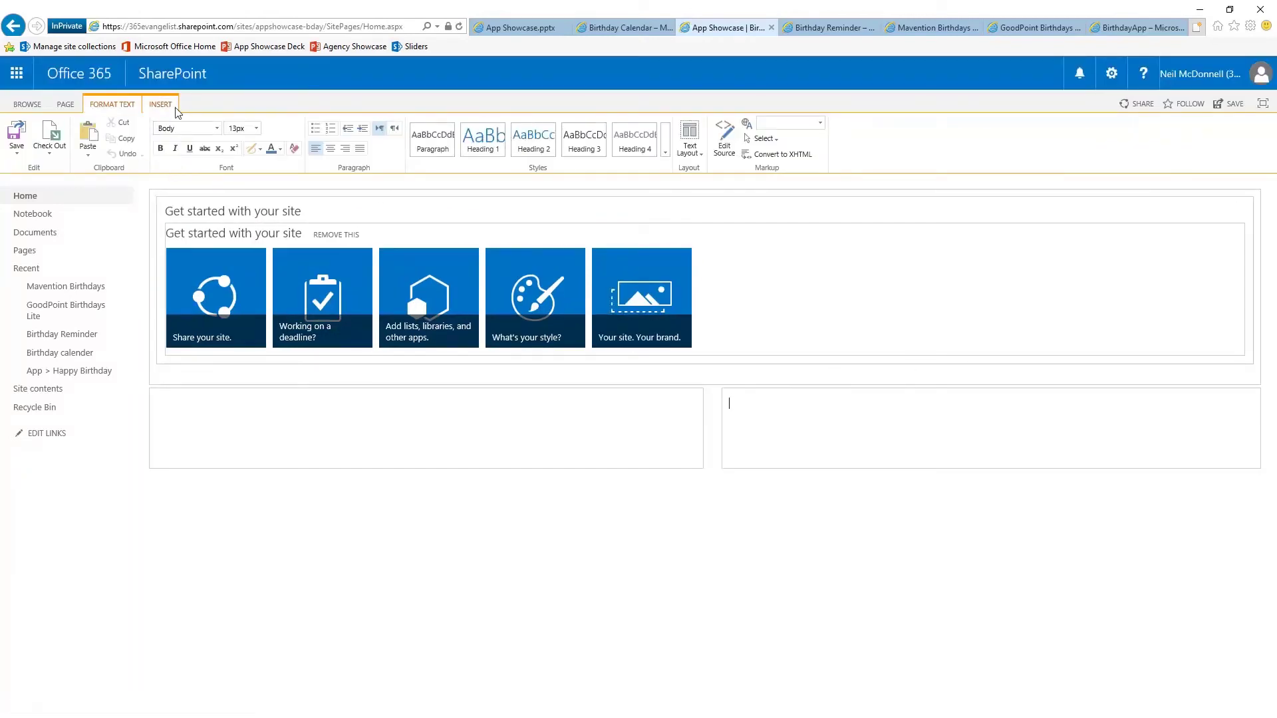
pyautogui.click(172, 104)
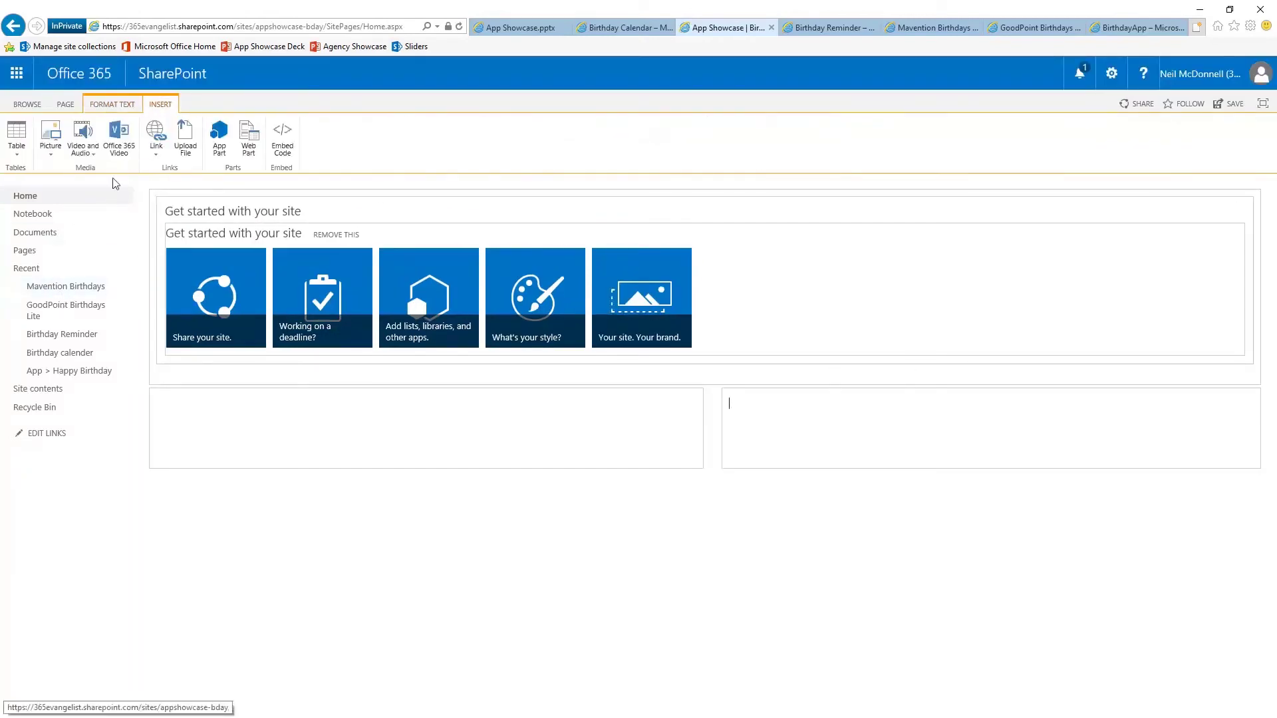
pyautogui.click(219, 141)
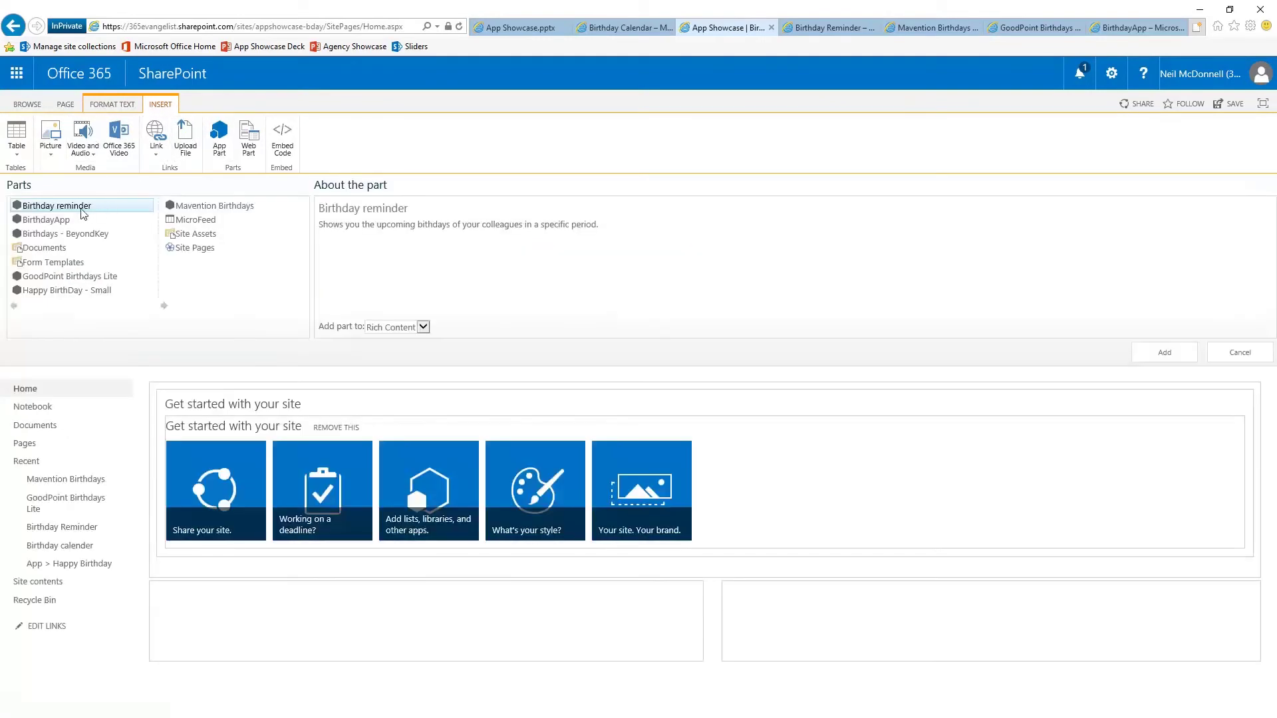
pyautogui.click(1141, 353)
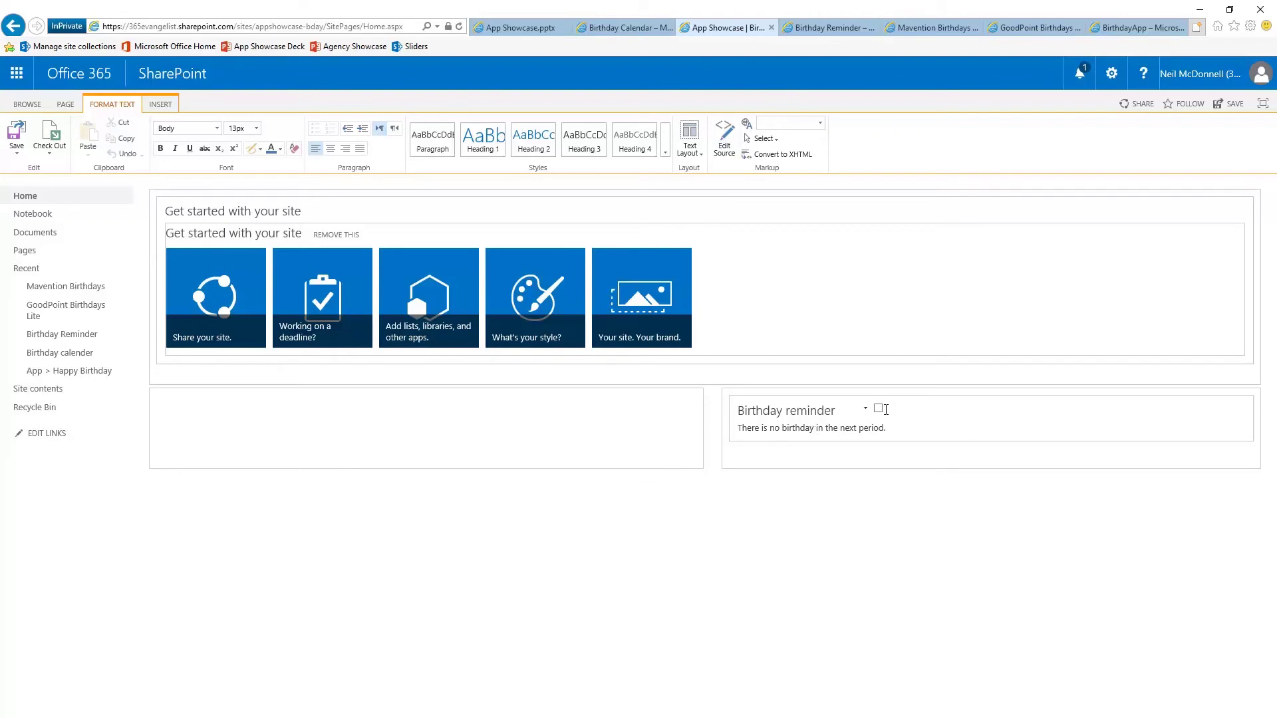
# Open the Birthday reminder part's web part properties and expand its extended properties.
pyautogui.click(866, 408)
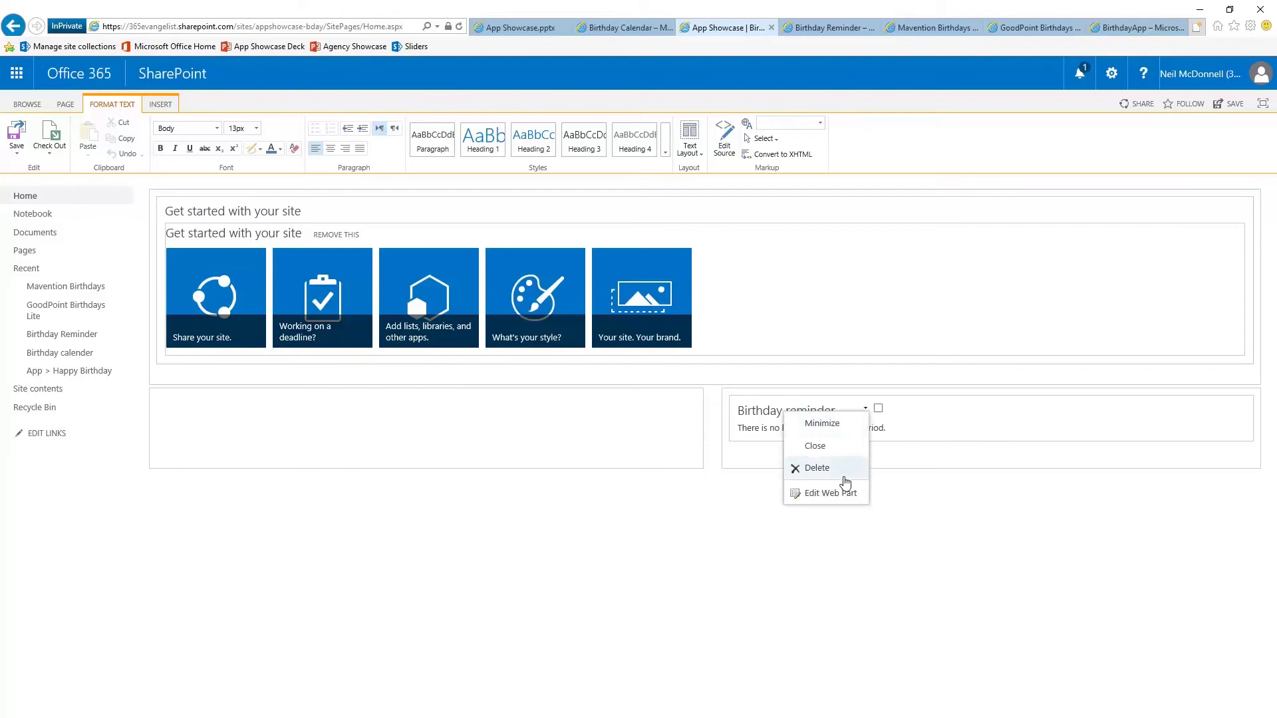
pyautogui.click(844, 495)
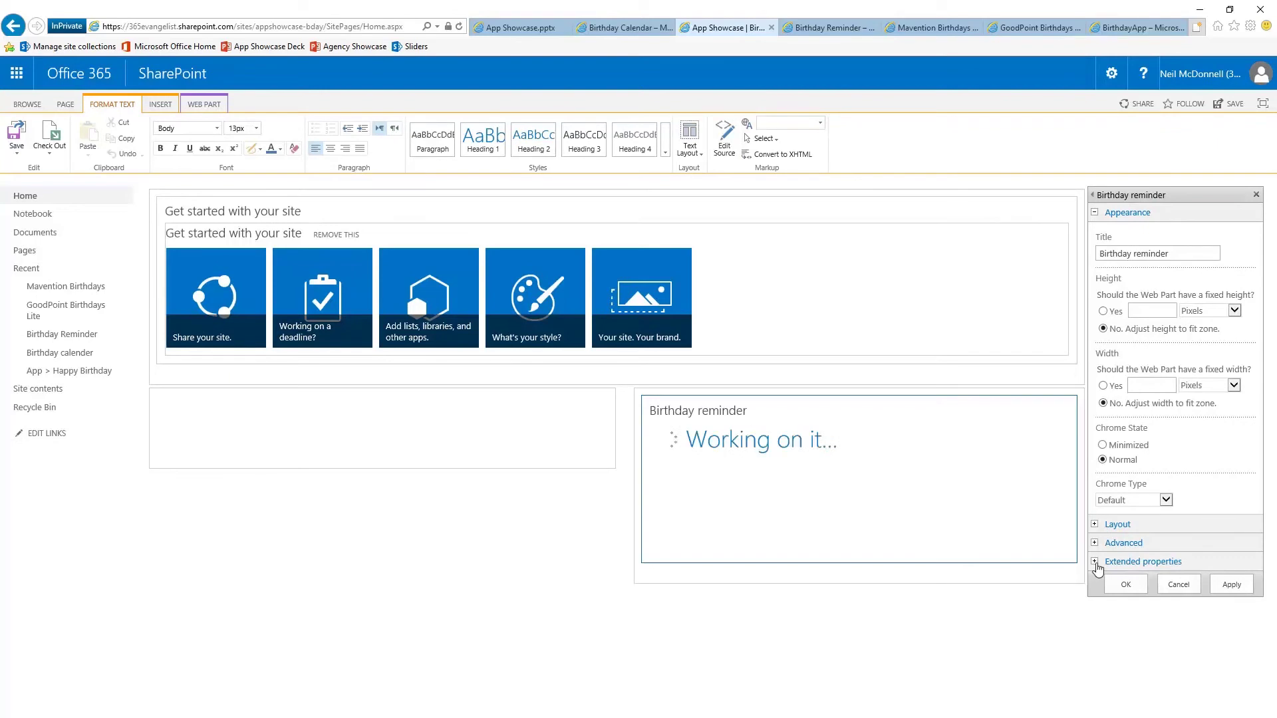
pyautogui.click(1094, 563)
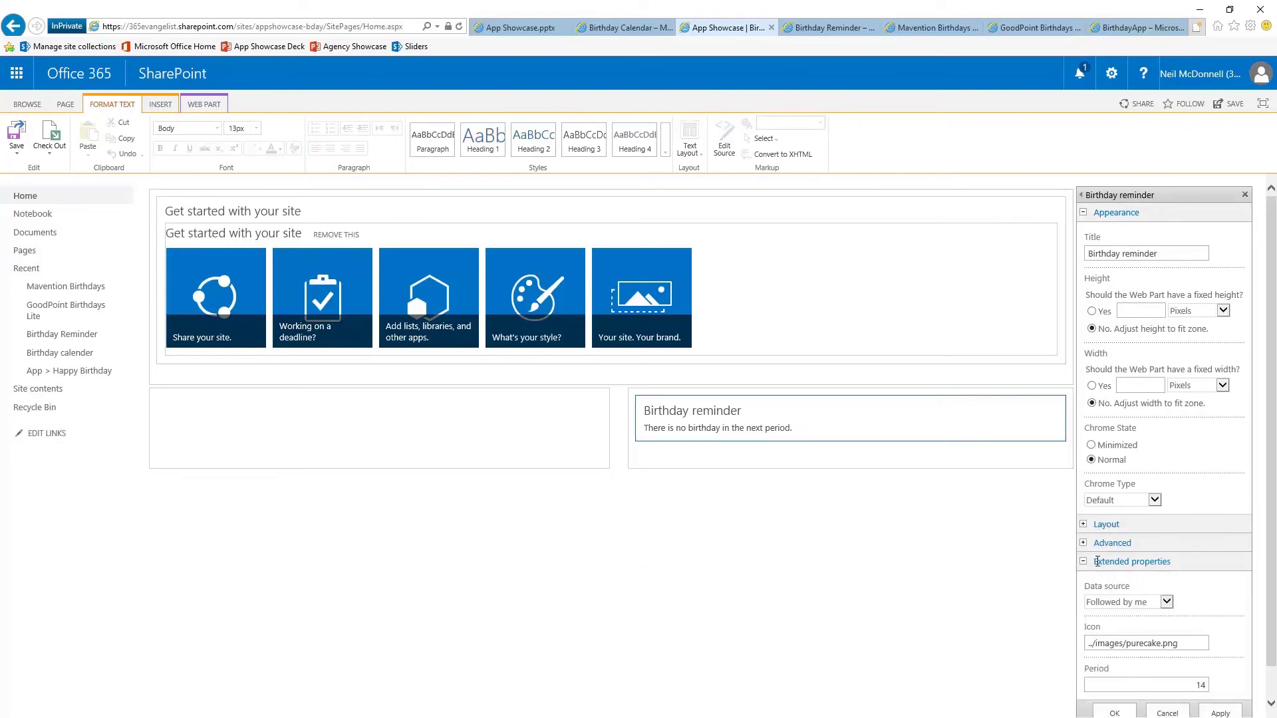
pyautogui.scroll(-1, 1221, 587)
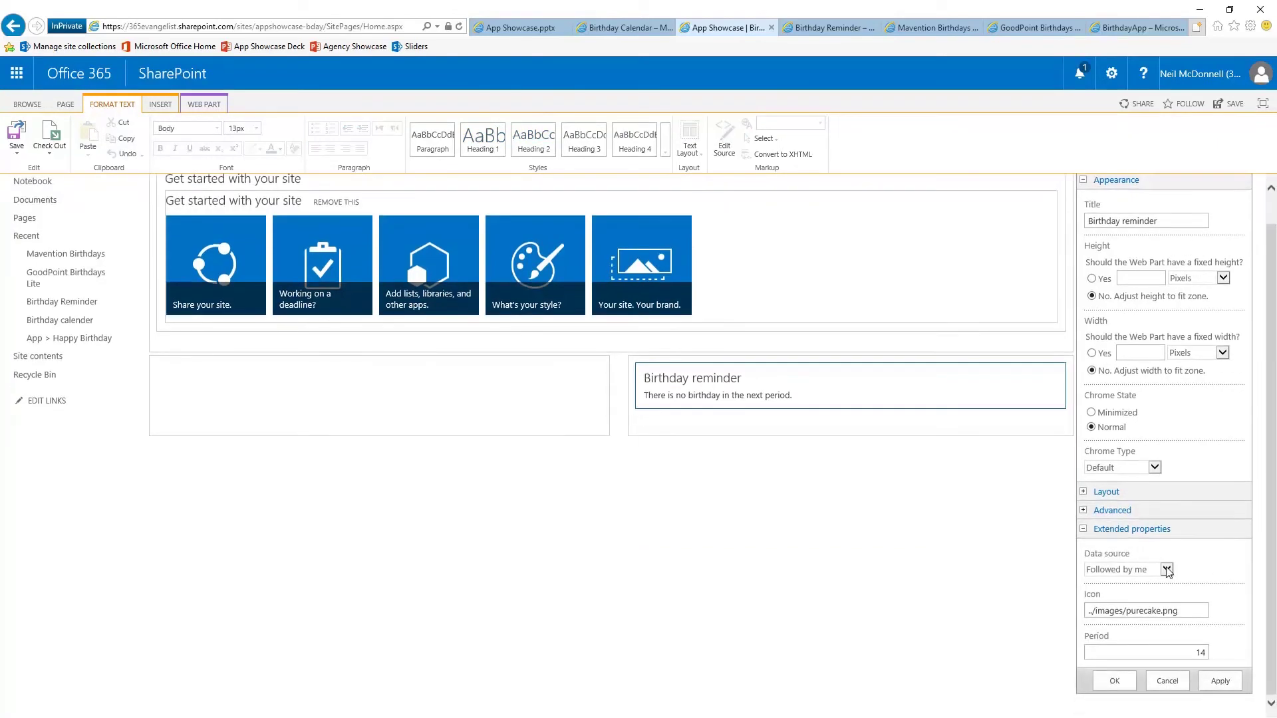
# Try Sitecollection users as the data source, return it to Followed by me, and check the icon path.
pyautogui.click(1167, 570)
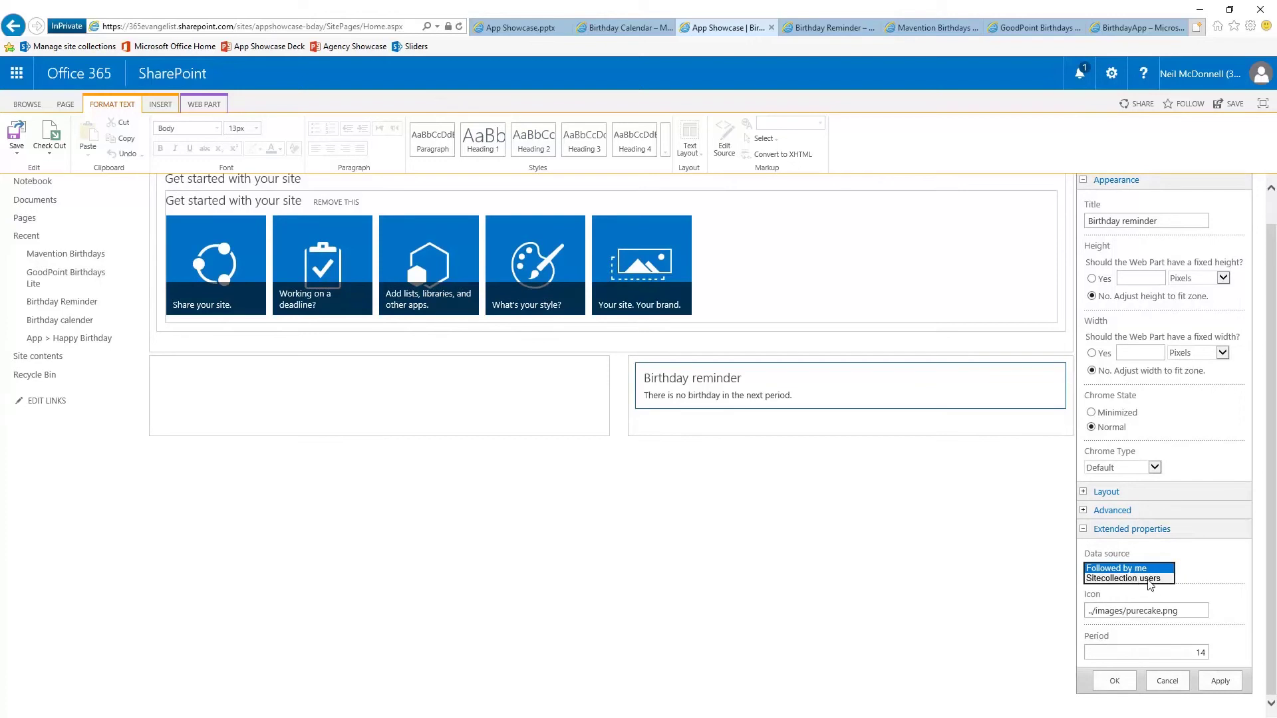
pyautogui.click(1151, 579)
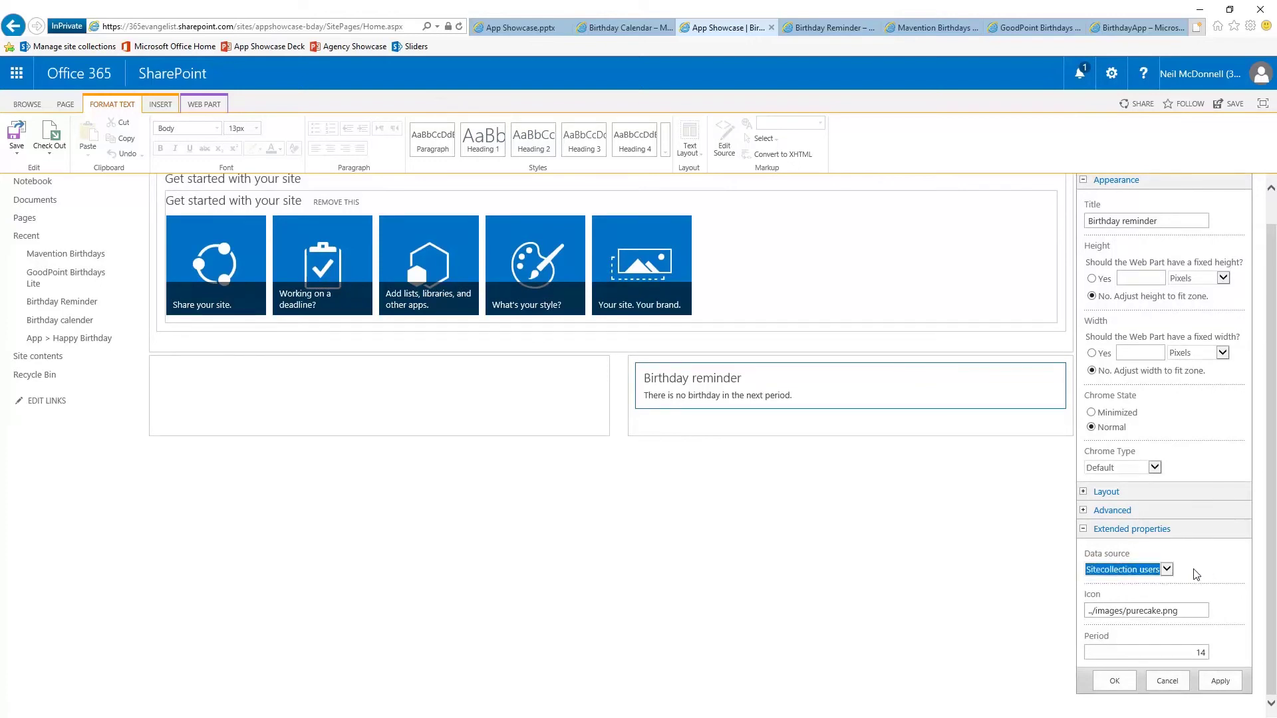
pyautogui.click(1166, 569)
pyautogui.click(1124, 558)
pyautogui.click(1205, 563)
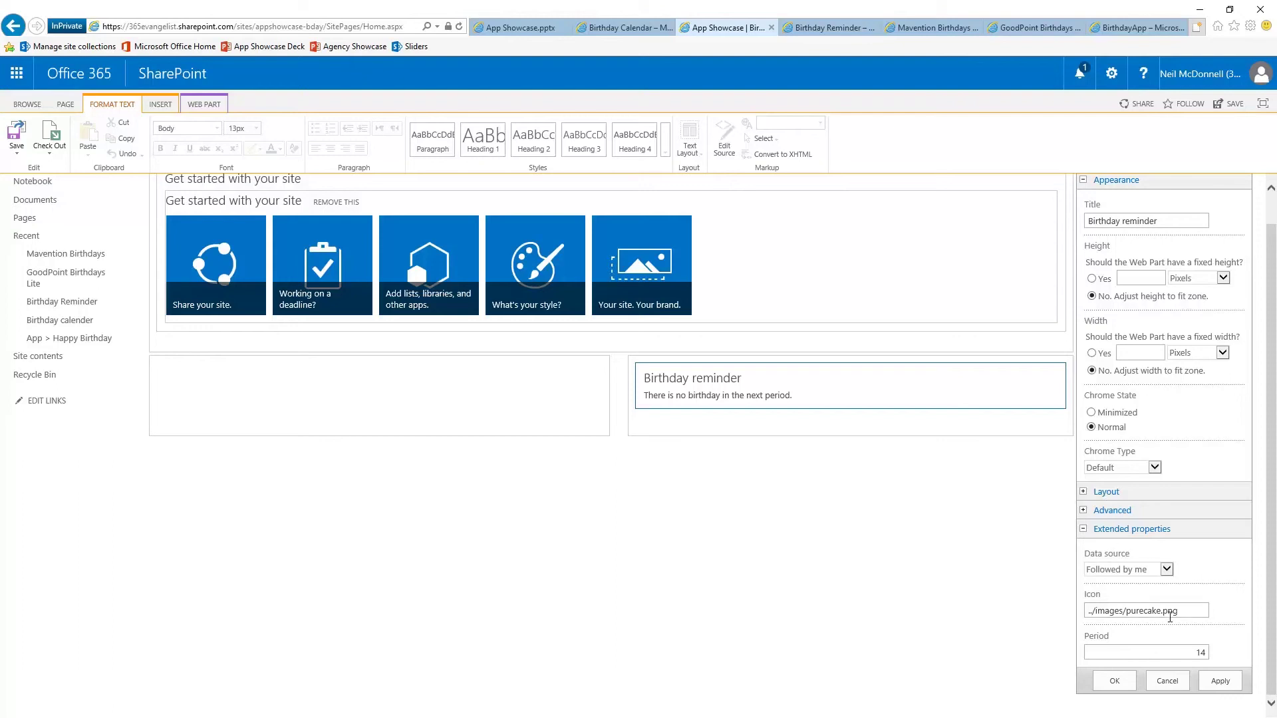
pyautogui.moveTo(1184, 612); pyautogui.dragTo(1107, 619)
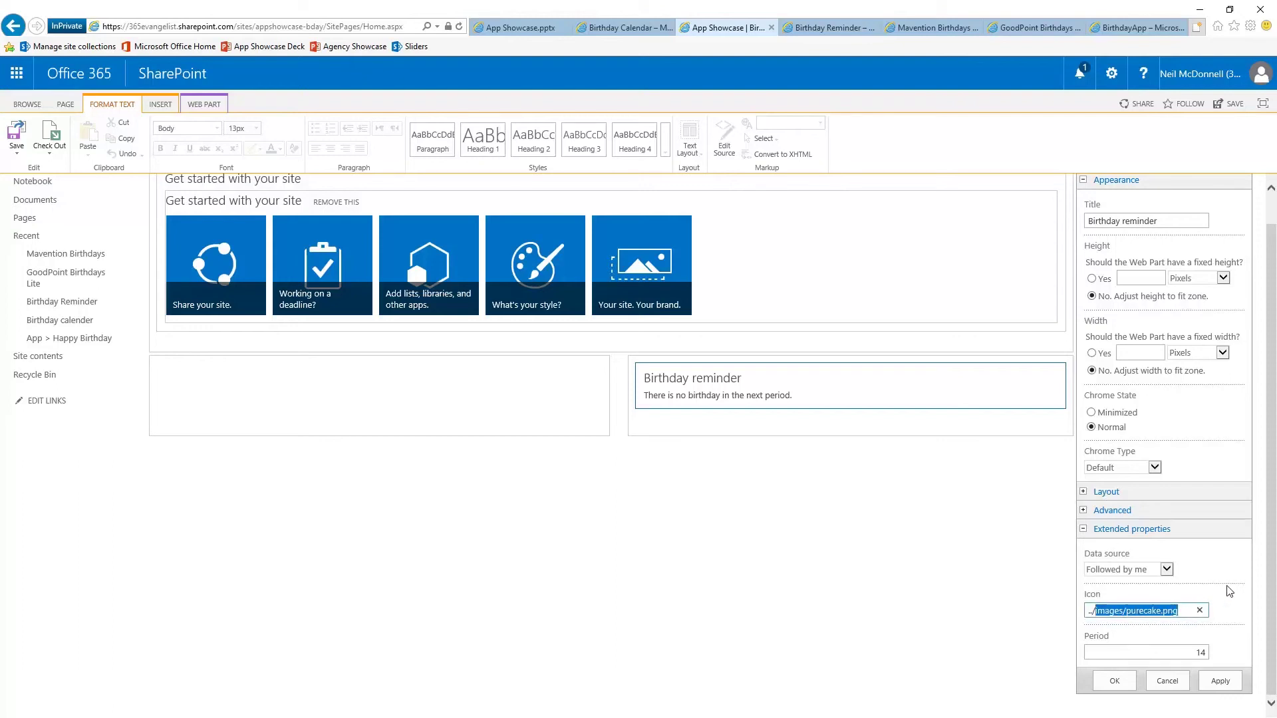
pyautogui.click(1230, 620)
# Set the Birthday reminder period to 180, apply it and close the part's properties, and save the home page.
pyautogui.moveTo(1190, 653); pyautogui.dragTo(1252, 656)
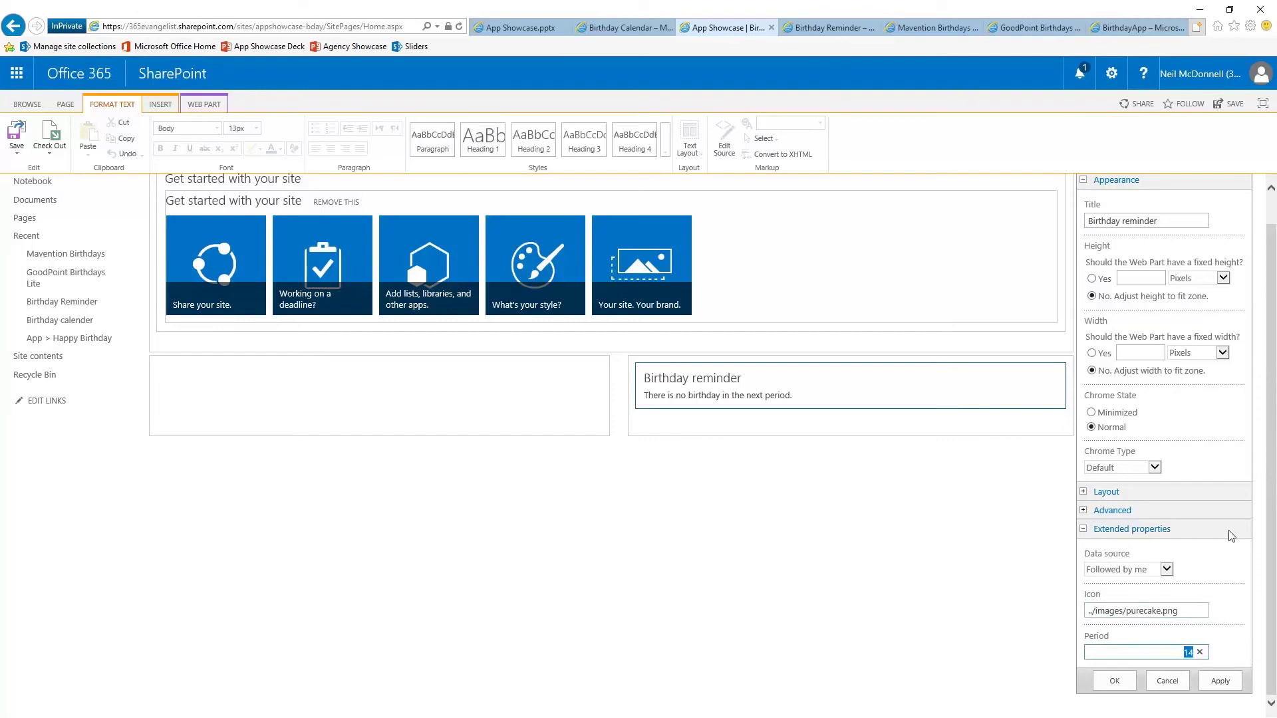
pyautogui.write('180')
pyautogui.click(1221, 680)
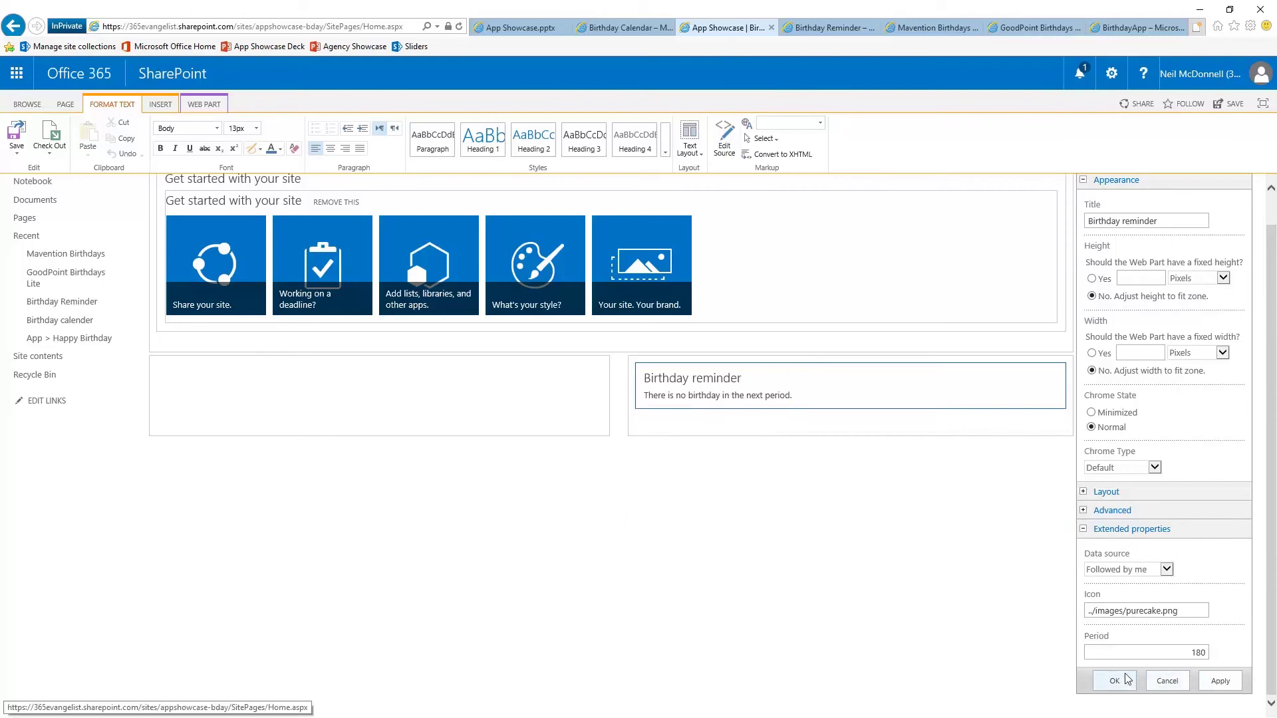
pyautogui.click(1157, 685)
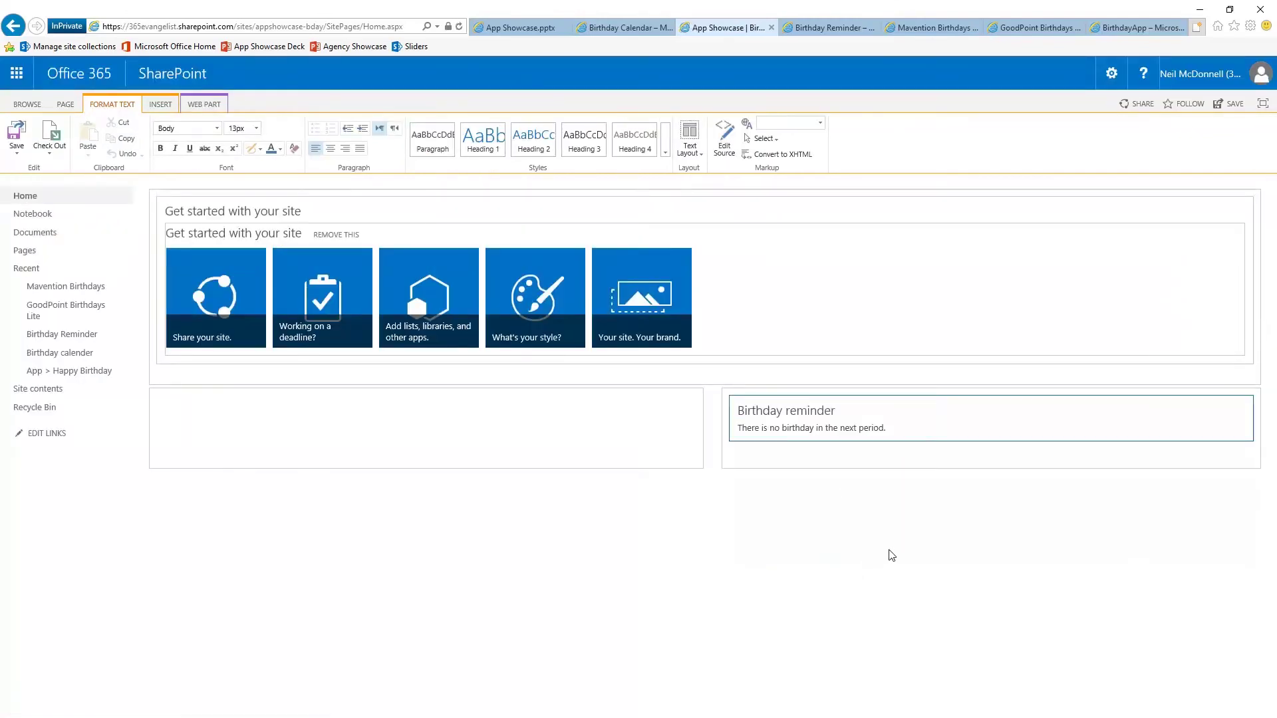
pyautogui.click(17, 137)
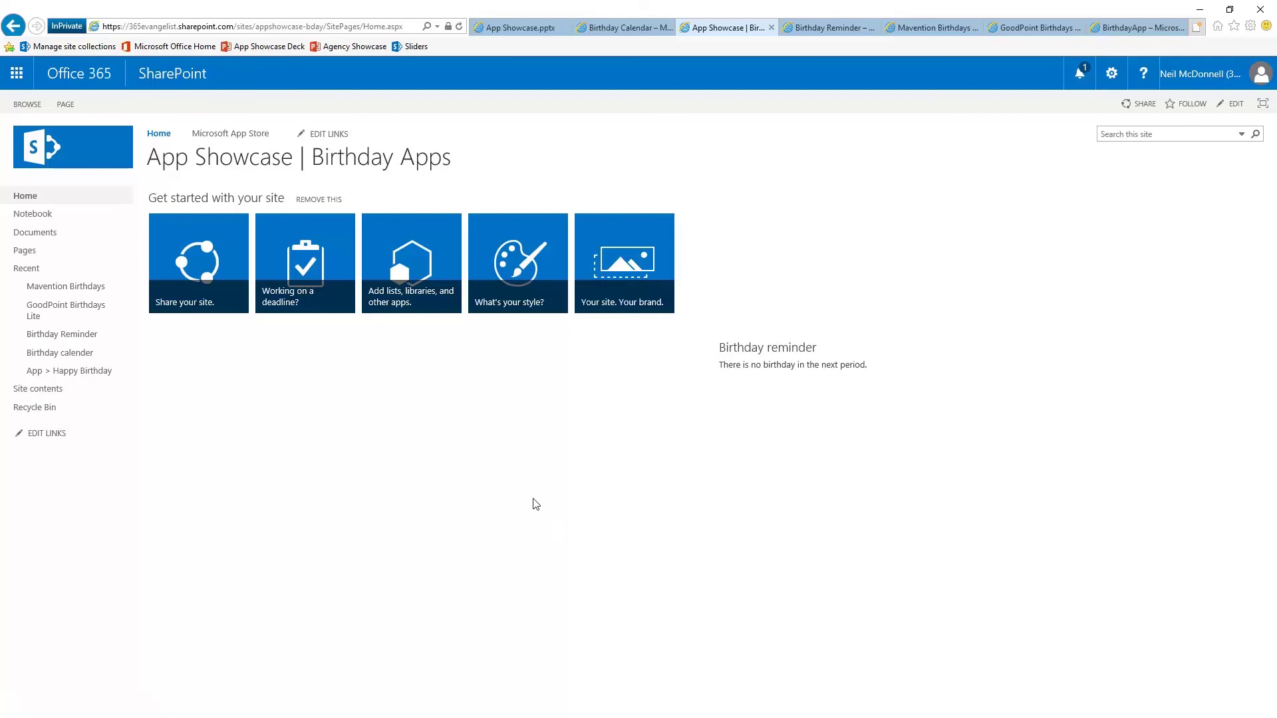
# Return to the Birthday Calendar page on AppSource and reread the closing paragraphs of its description.
pyautogui.click(618, 30)
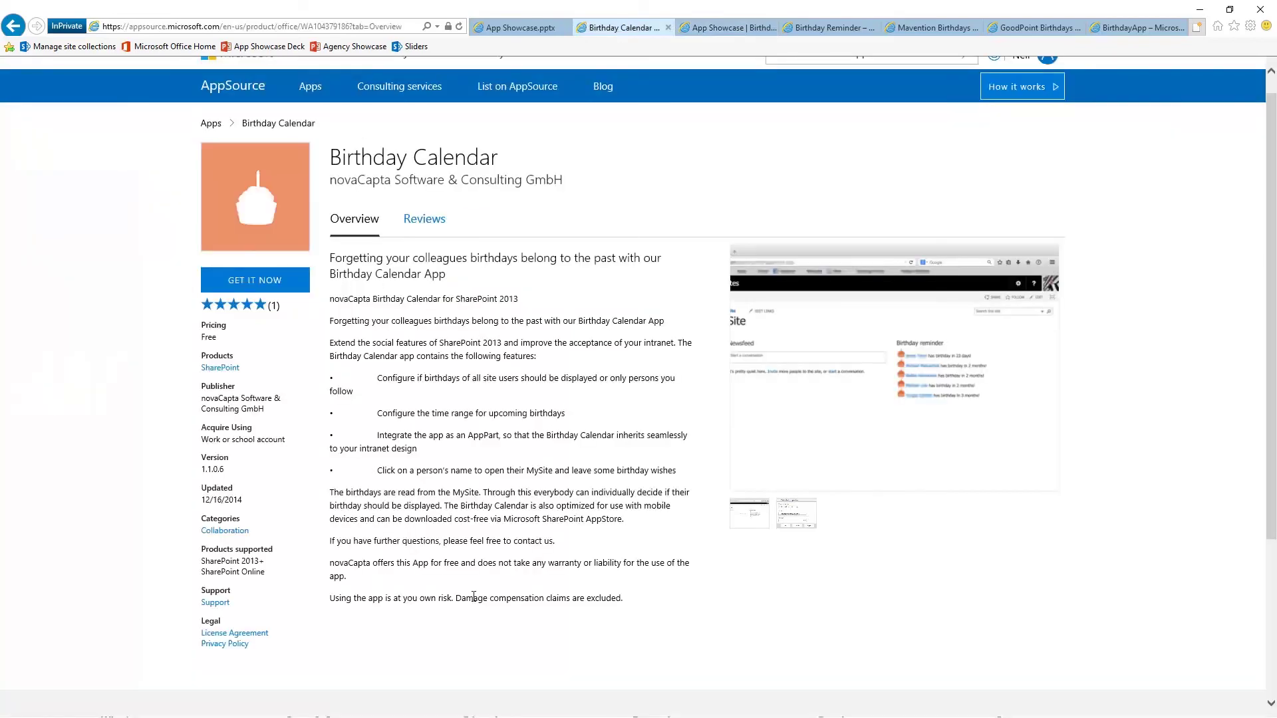
pyautogui.moveTo(617, 595); pyautogui.dragTo(346, 538)
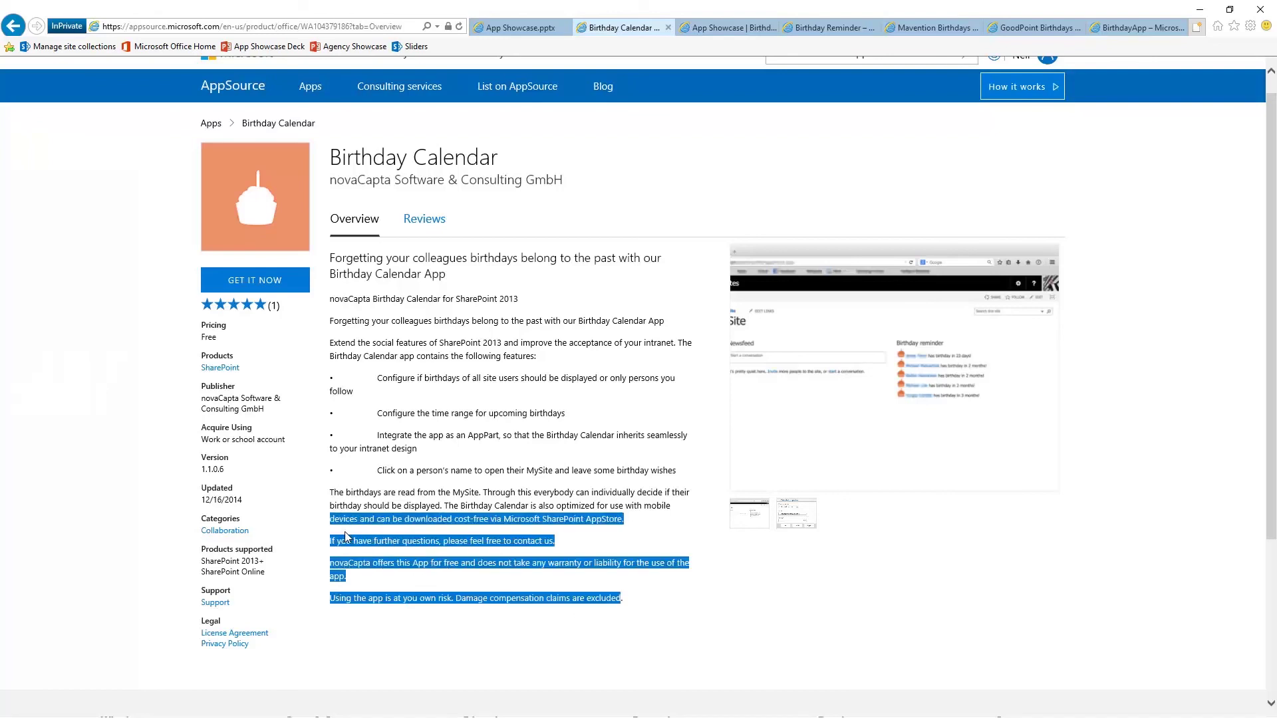
pyautogui.click(450, 489)
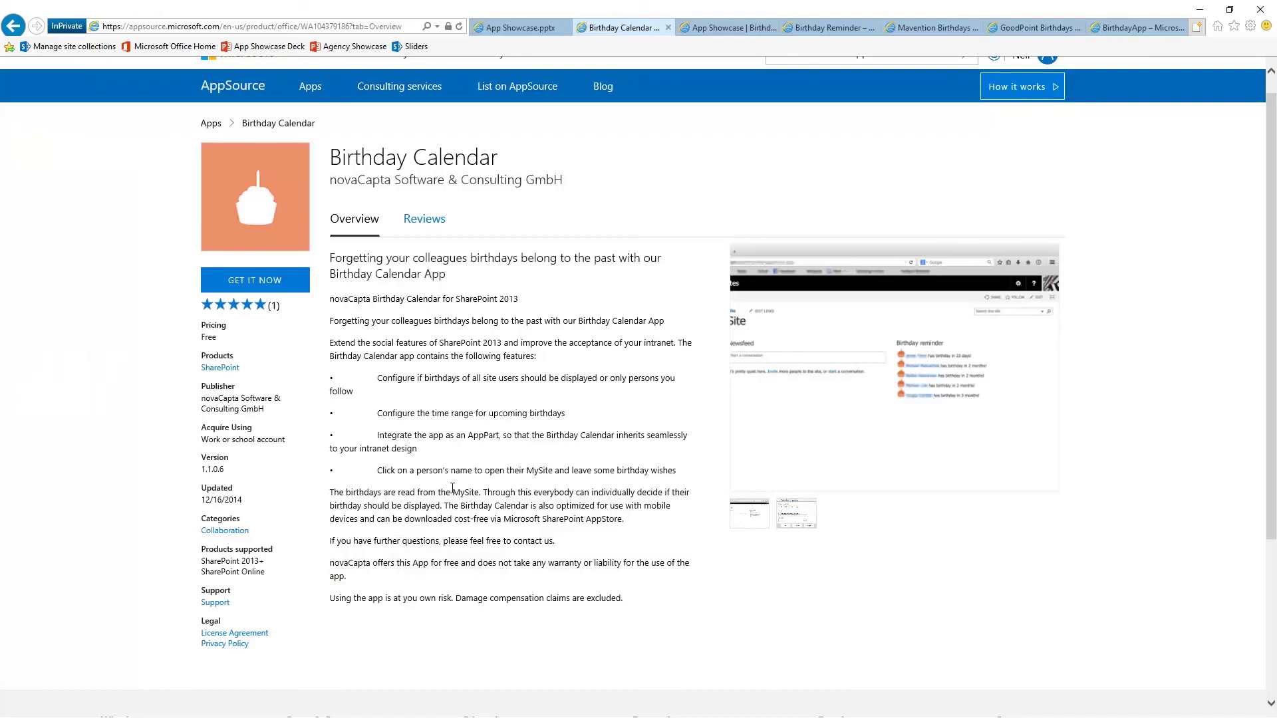